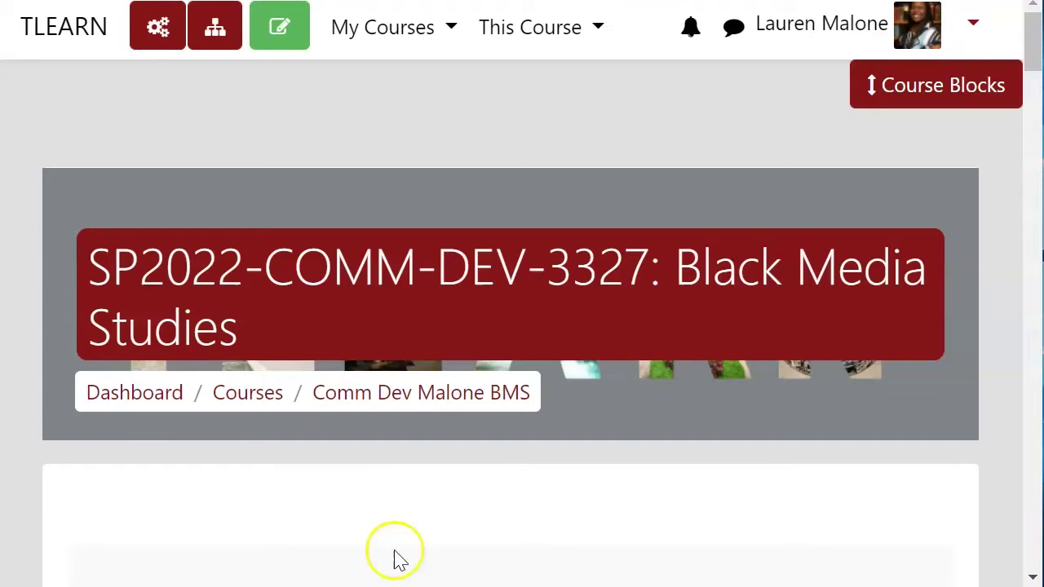
# Step: Open Black Media Studies' Course Management panel down to the Copy, Reset, Backup, Restore and Import links
pyautogui.click(157, 33)
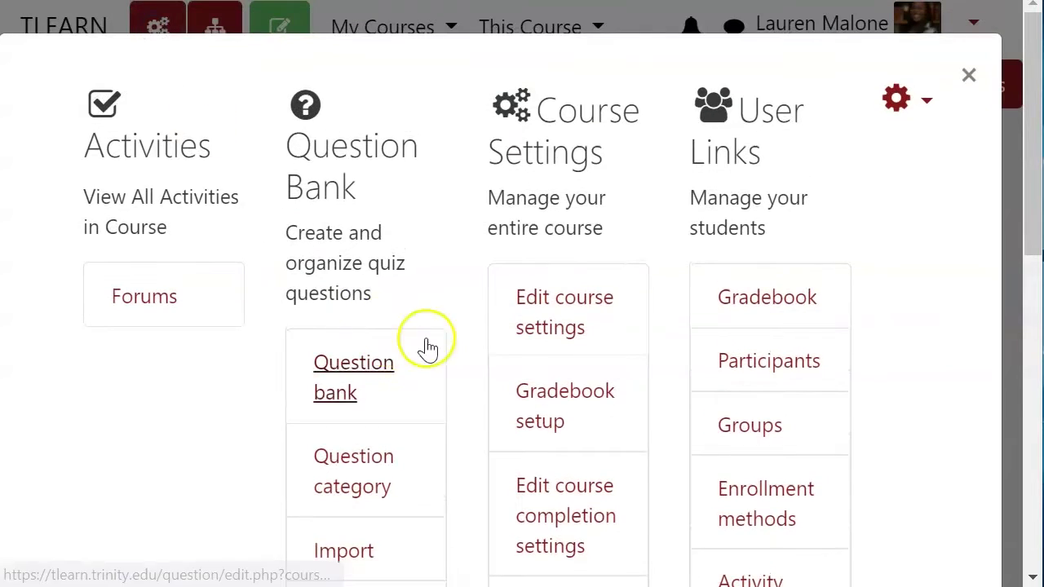
pyautogui.scroll(-5, 441, 339)
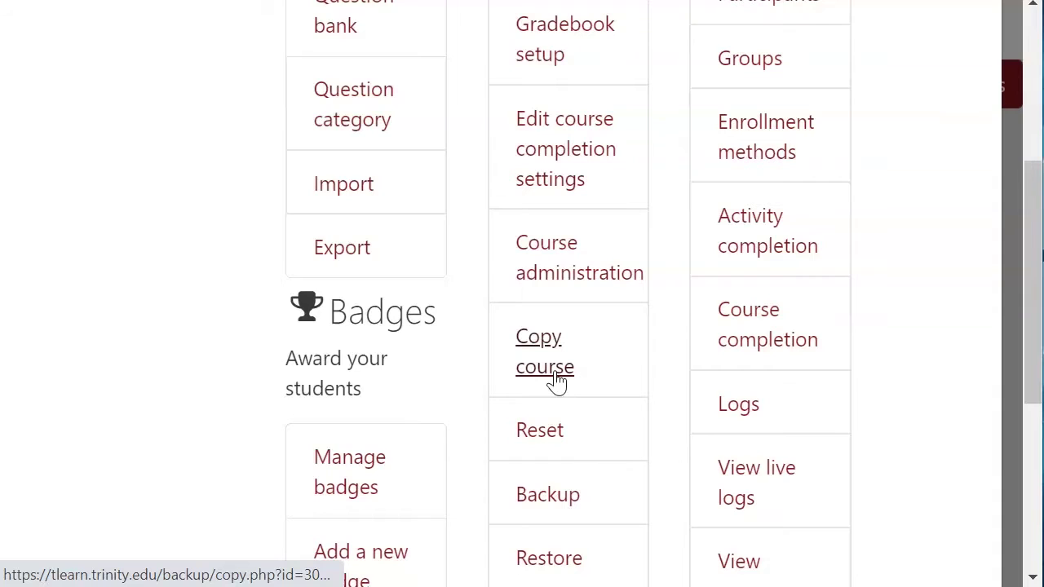
pyautogui.click(556, 374)
pyautogui.click(557, 366)
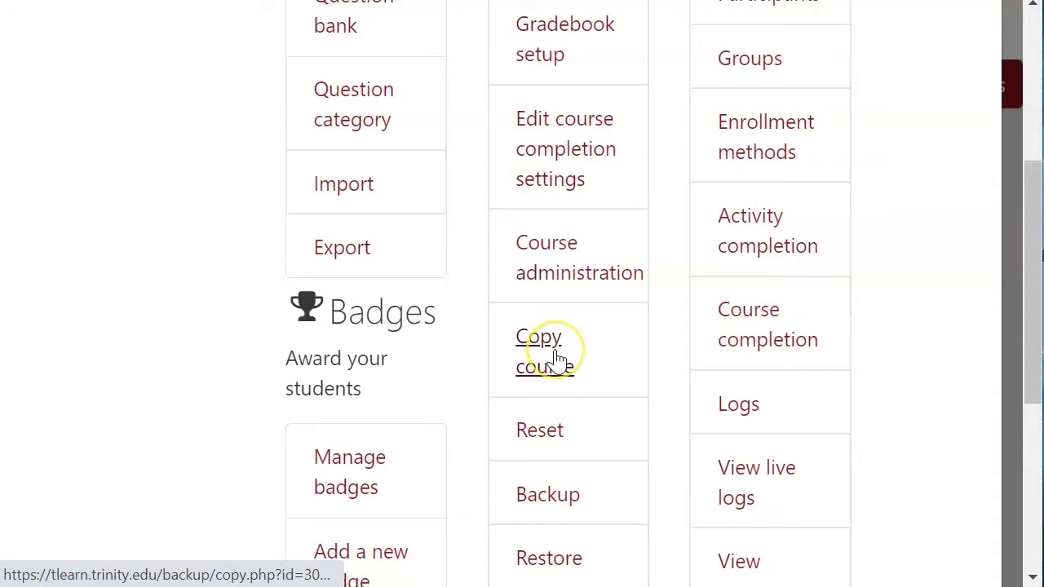
pyautogui.scroll(-5, 556, 359)
pyautogui.click(571, 266)
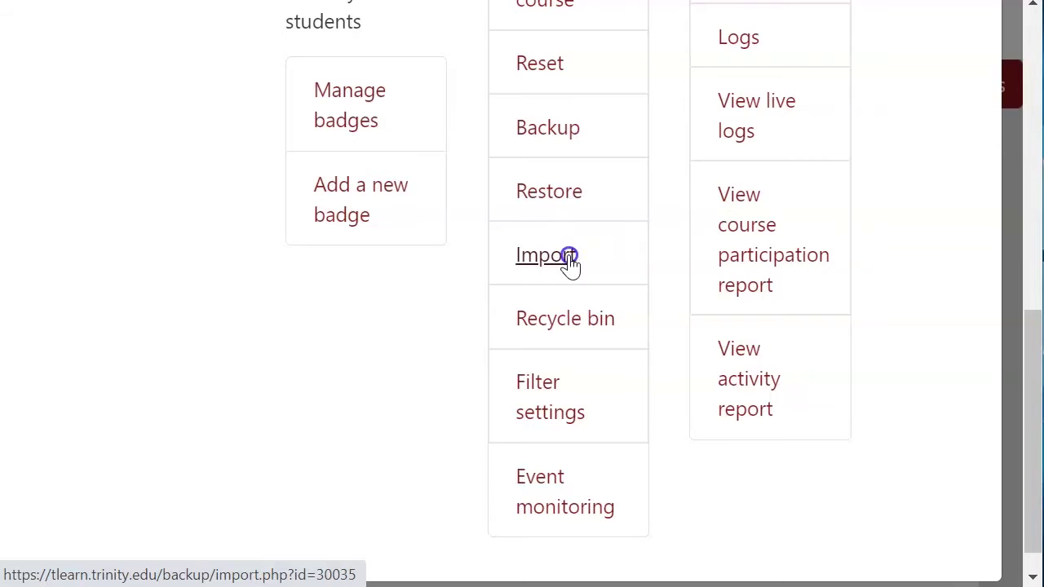
# Step: Start the Import wizard for the Black Media Studies course
pyautogui.click(569, 257)
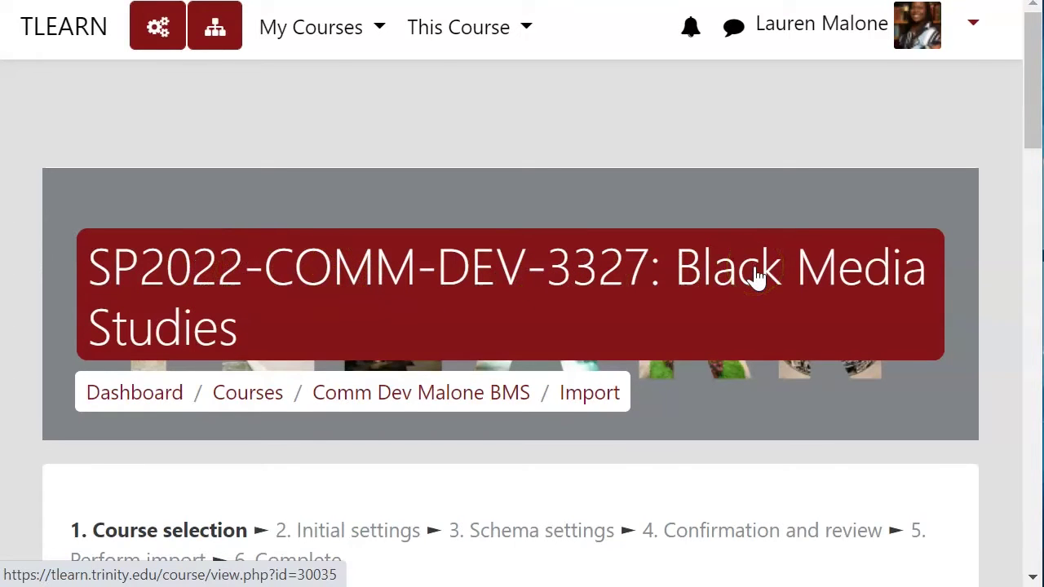
pyautogui.scroll(-7, 757, 276)
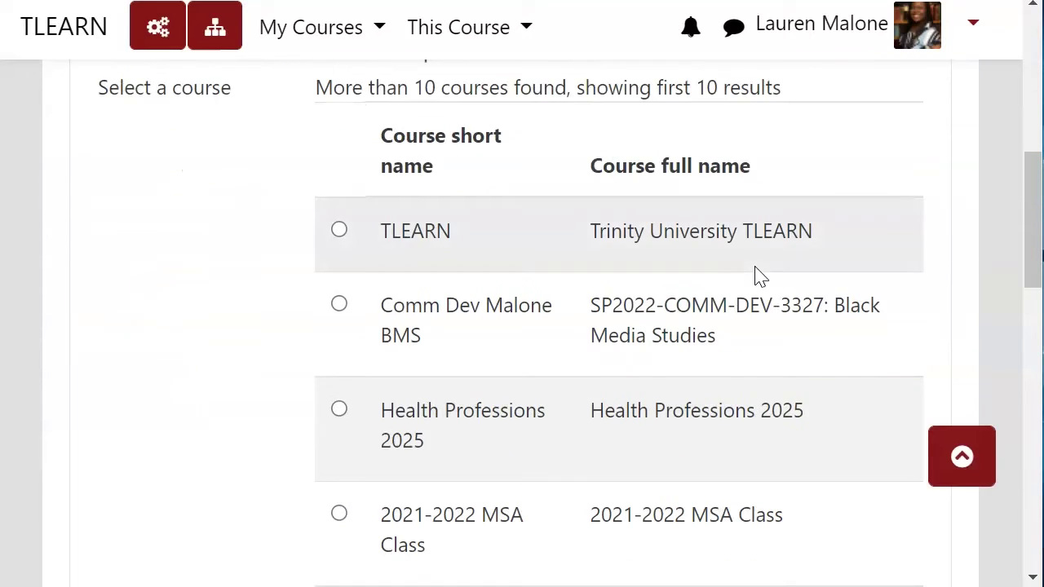
pyautogui.scroll(-7, 757, 275)
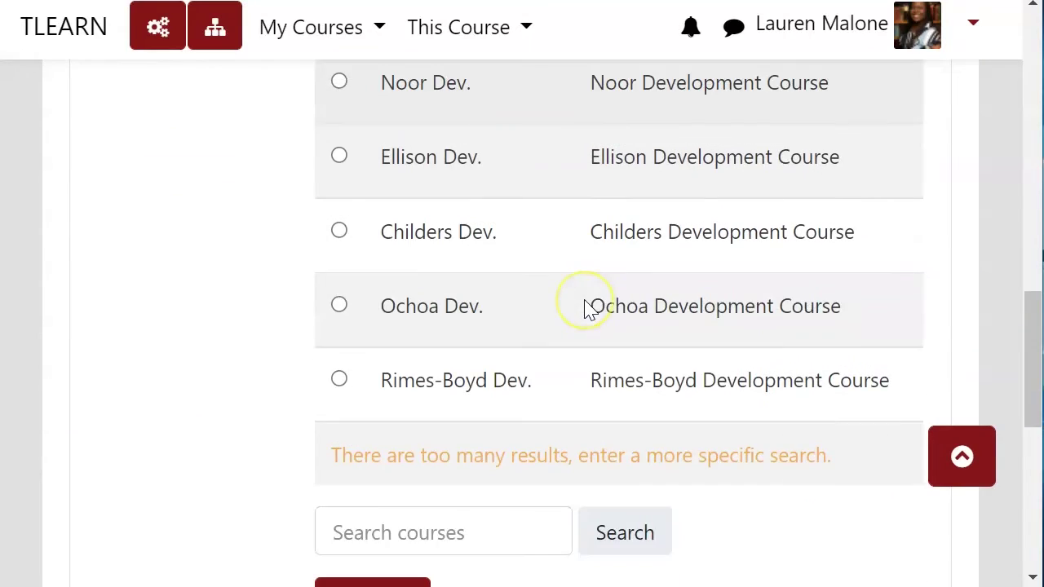
pyautogui.scroll(-3, 586, 309)
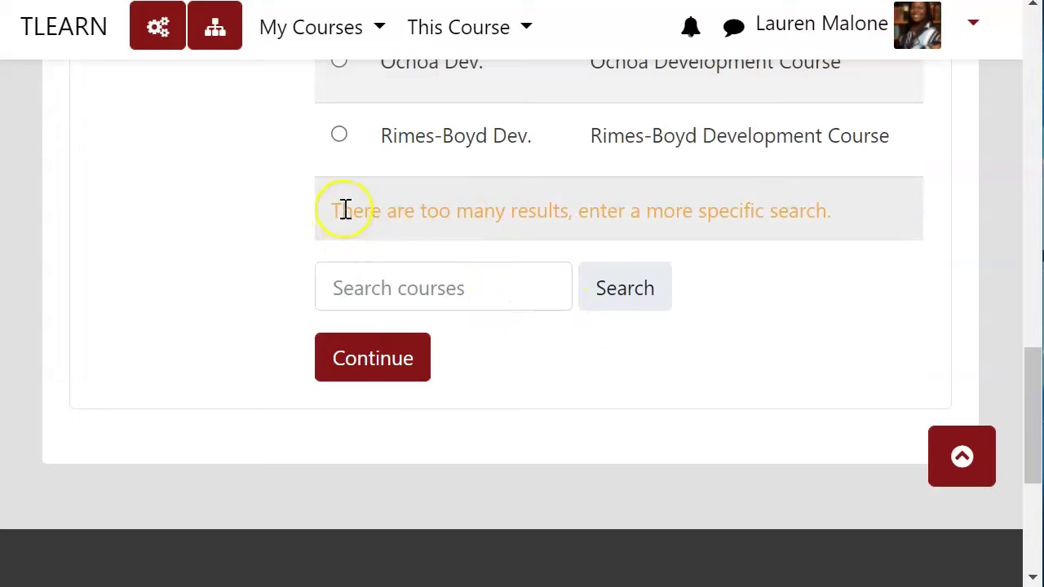
# Step: Search courses for 'Afrofuturism' and choose Meta Course Sandbox as the import source
pyautogui.click(500, 288)
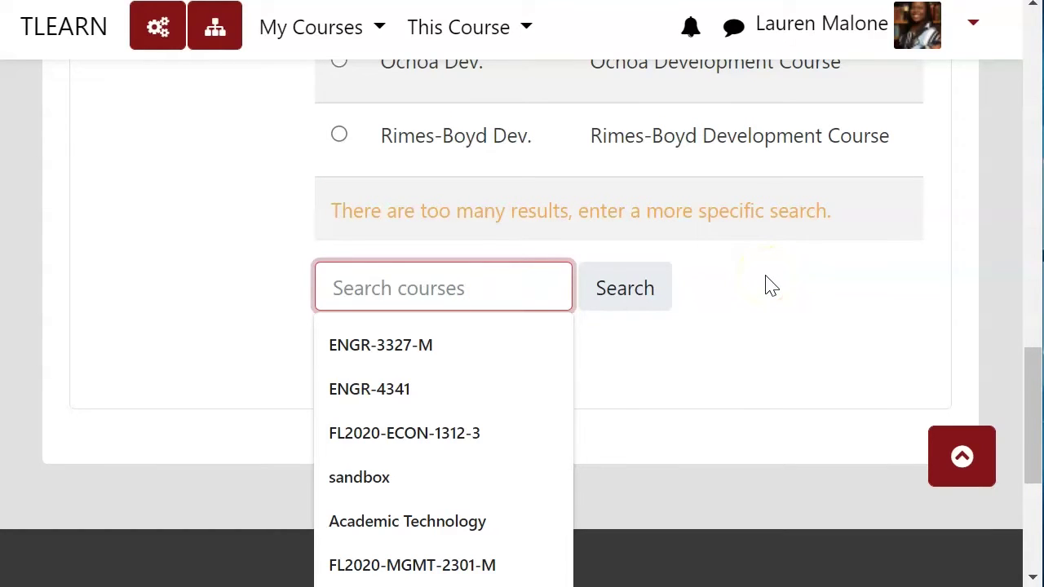
pyautogui.write('Afrofu')
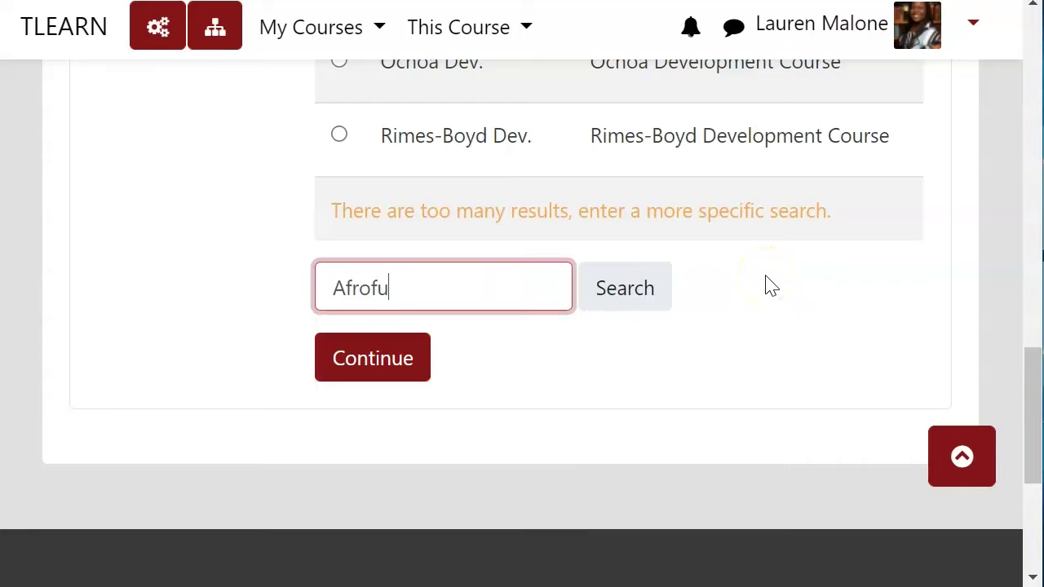
pyautogui.write('turism')
pyautogui.press('Return')
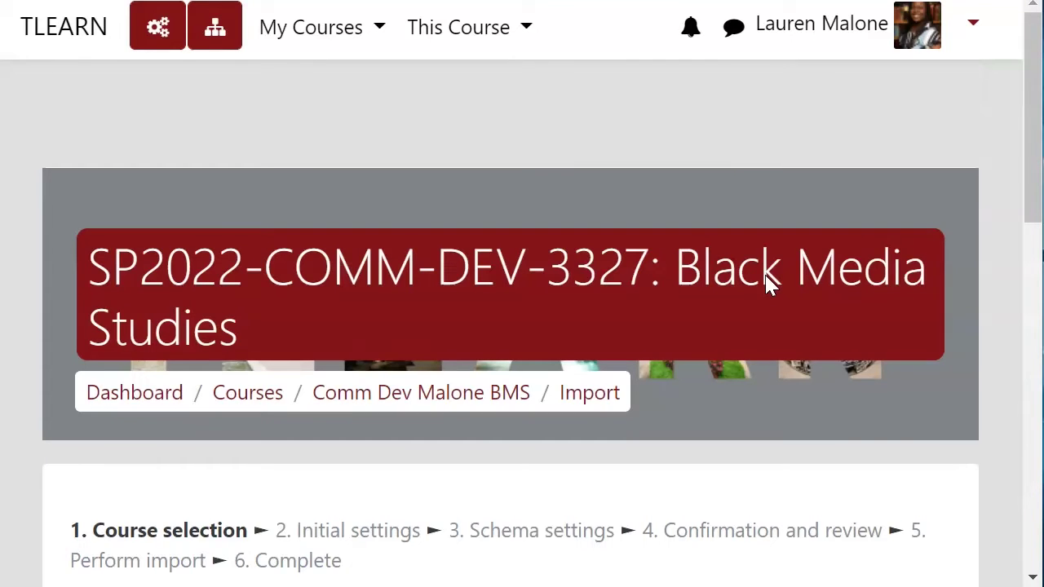
pyautogui.scroll(-6, 767, 281)
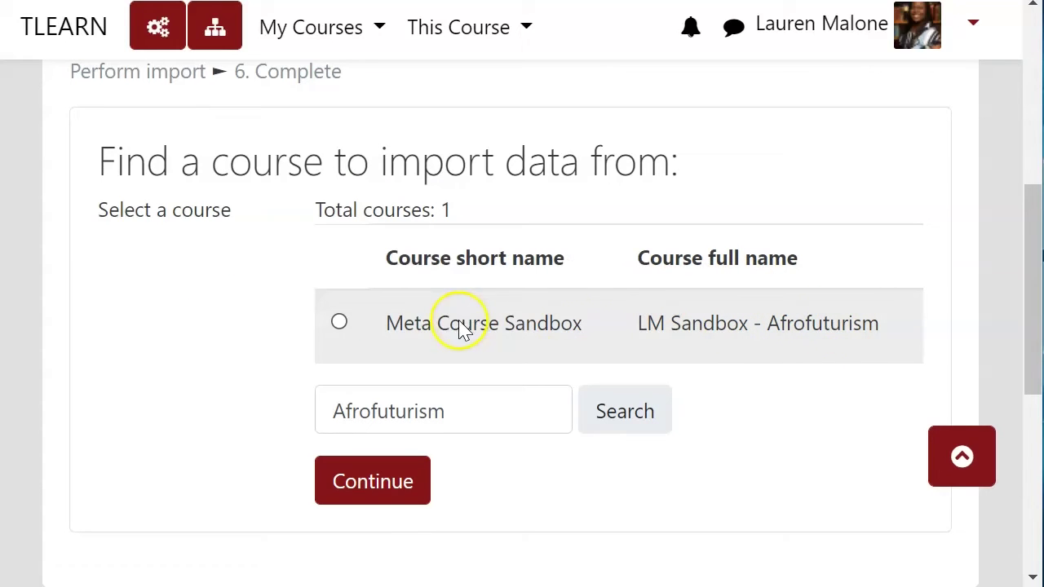
pyautogui.click(340, 325)
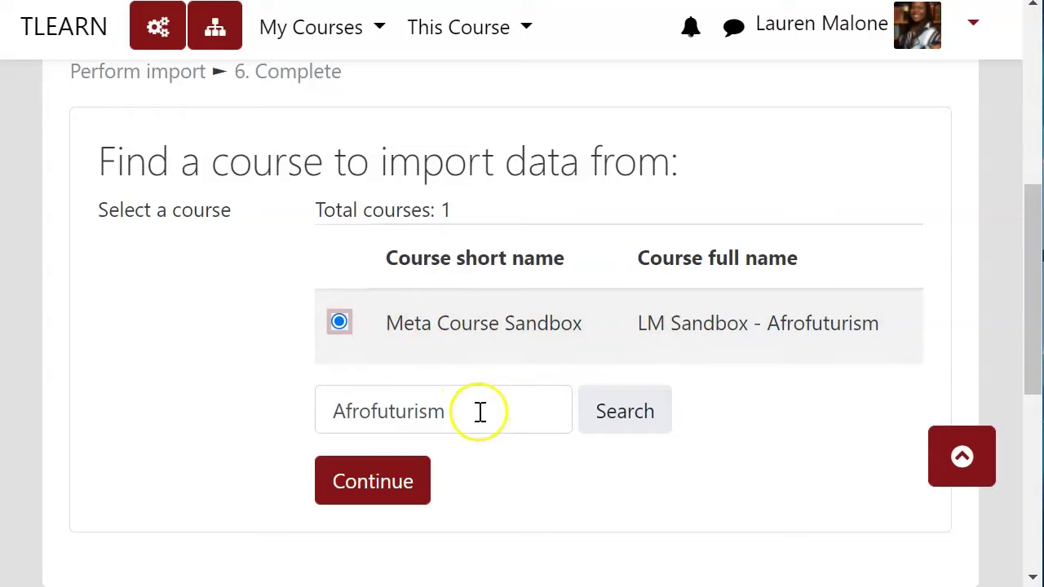
# Step: Search the import course list for COMM-3327
pyautogui.doubleClick(359, 412)
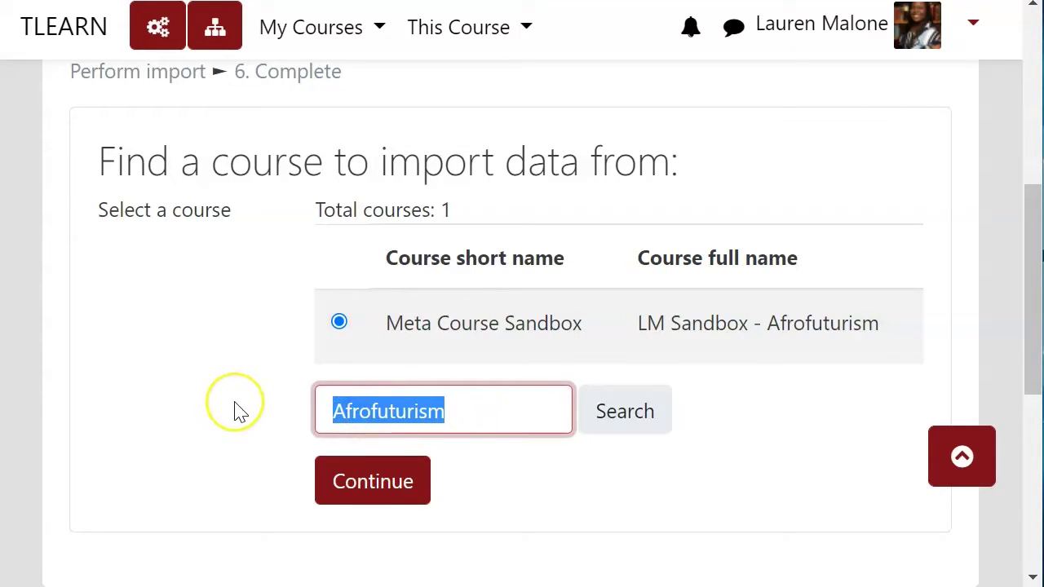
pyautogui.write('C')
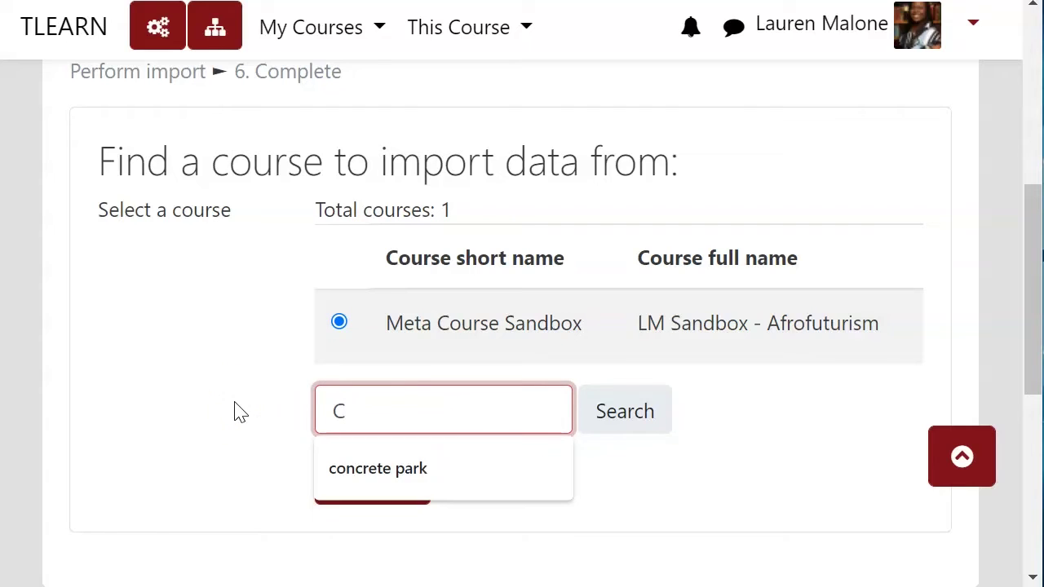
pyautogui.write('OMM-33')
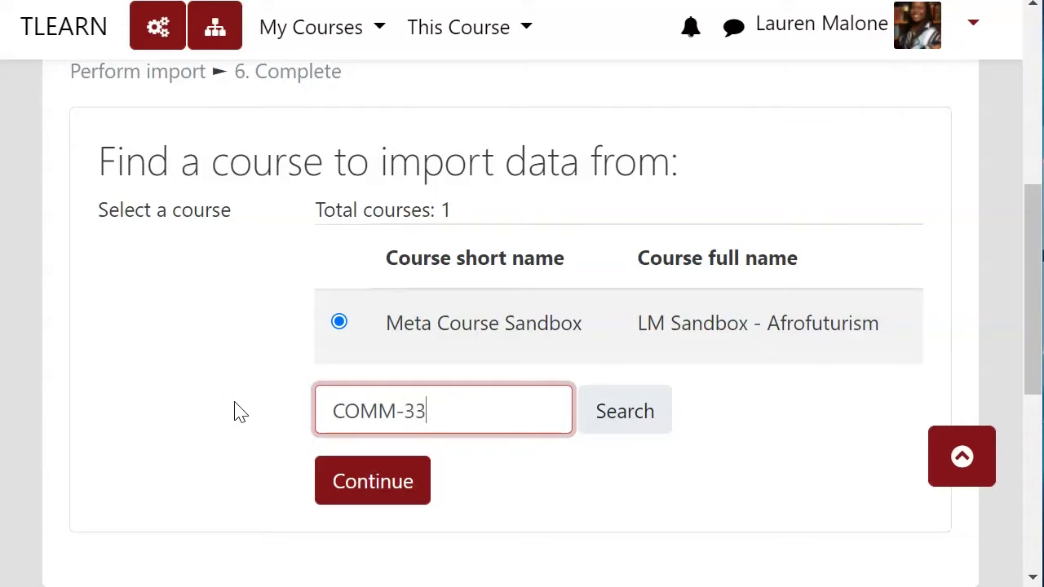
pyautogui.write('27-1')
pyautogui.press('Return')
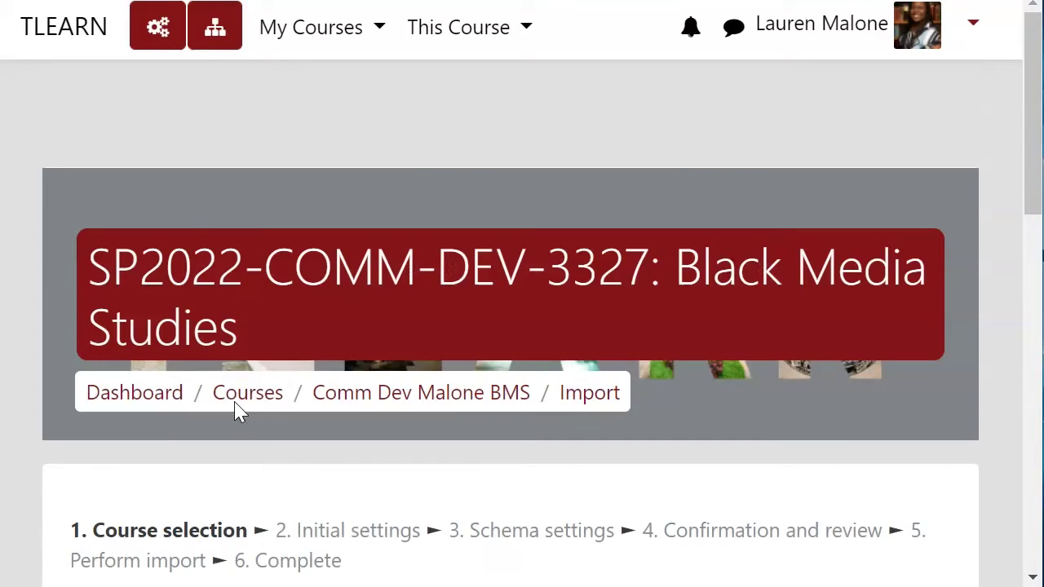
pyautogui.scroll(-6, 522, 441)
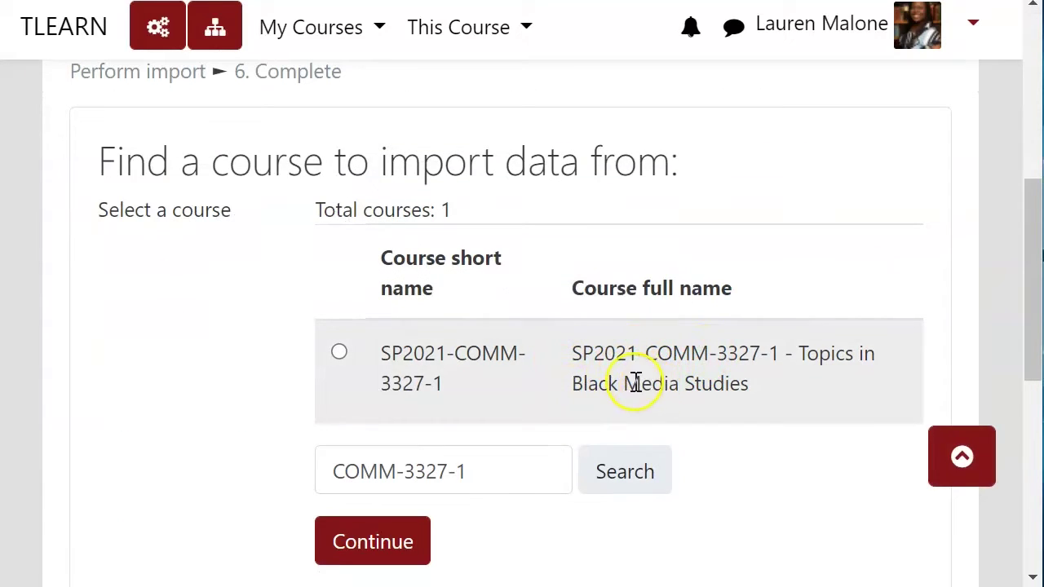
pyautogui.click(506, 470)
pyautogui.press('BackSpace')
pyautogui.press('BackSpace')
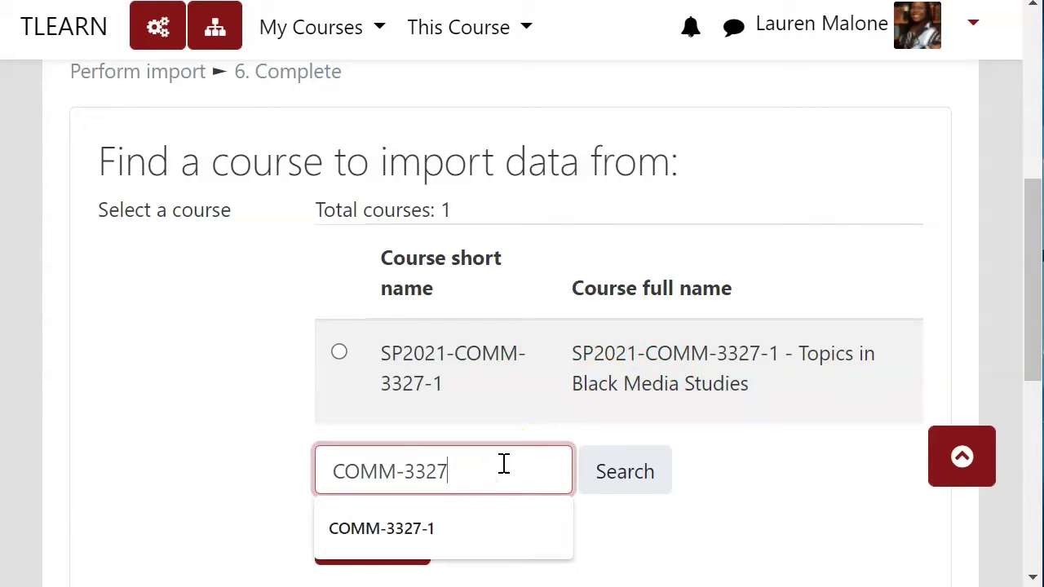
pyautogui.press('Return')
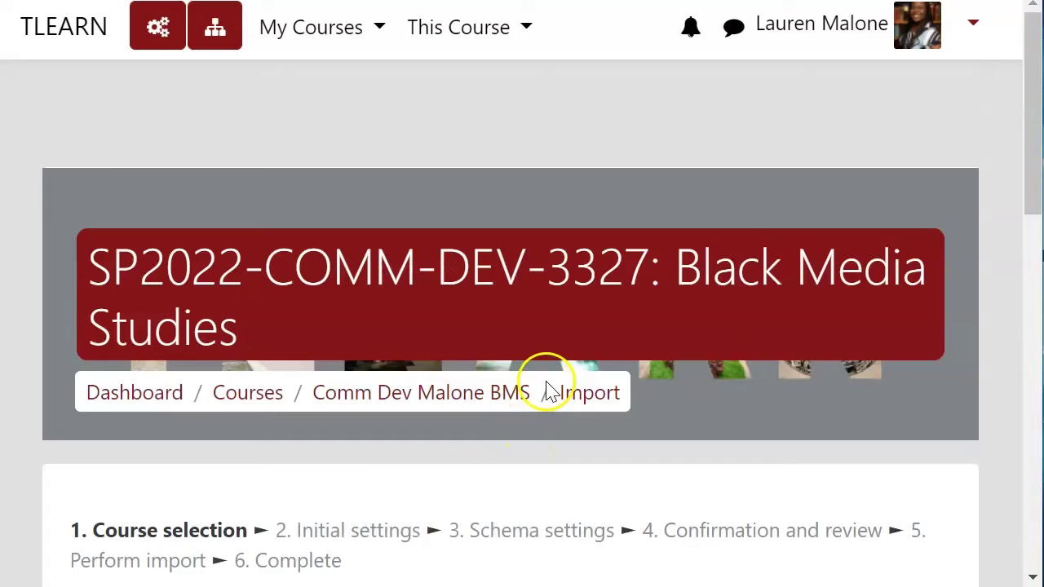
pyautogui.scroll(-5, 543, 384)
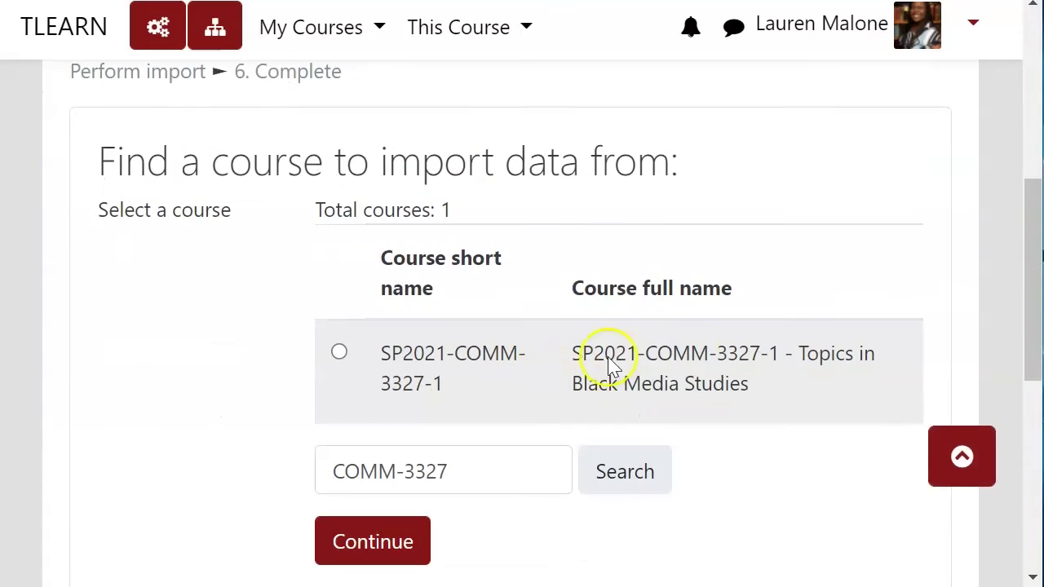
# Step: Search for Afrofuturism again, select the sandbox course and continue to Initial settings
pyautogui.tripleClick(501, 470)
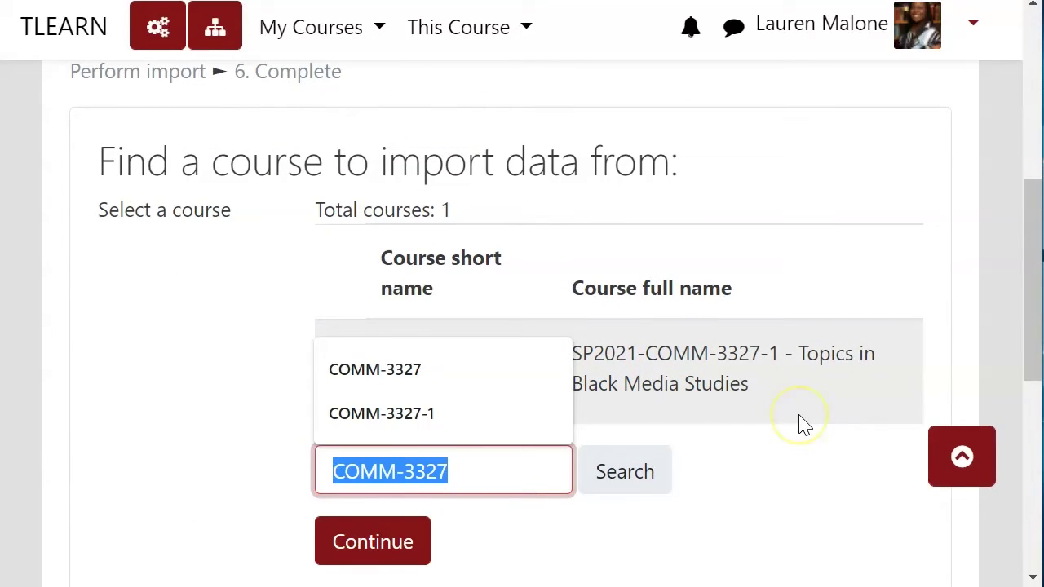
pyautogui.write('Afro')
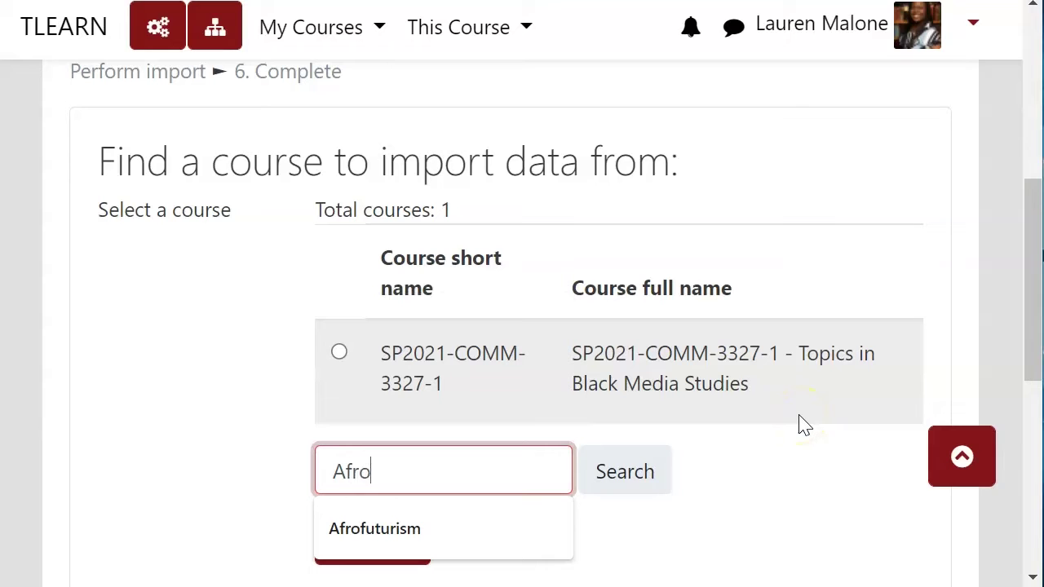
pyautogui.press('Down')
pyautogui.press('Return')
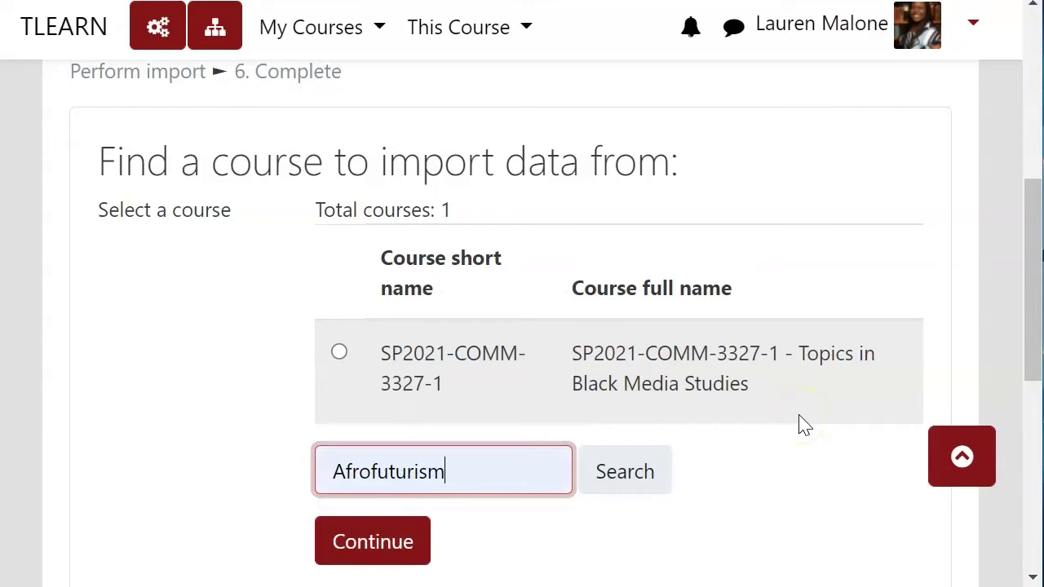
pyautogui.click(618, 472)
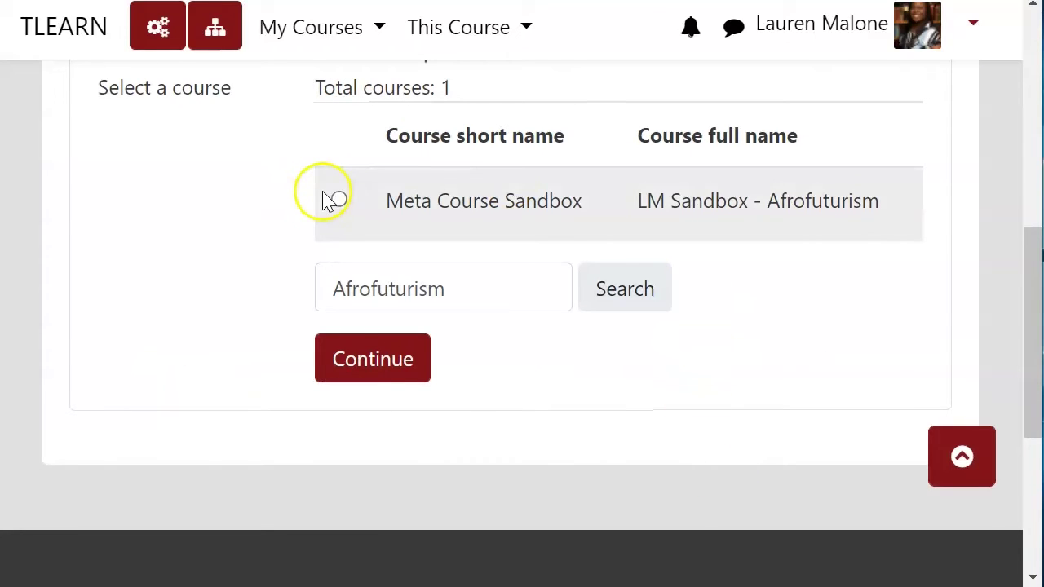
pyautogui.click(337, 200)
pyautogui.click(347, 359)
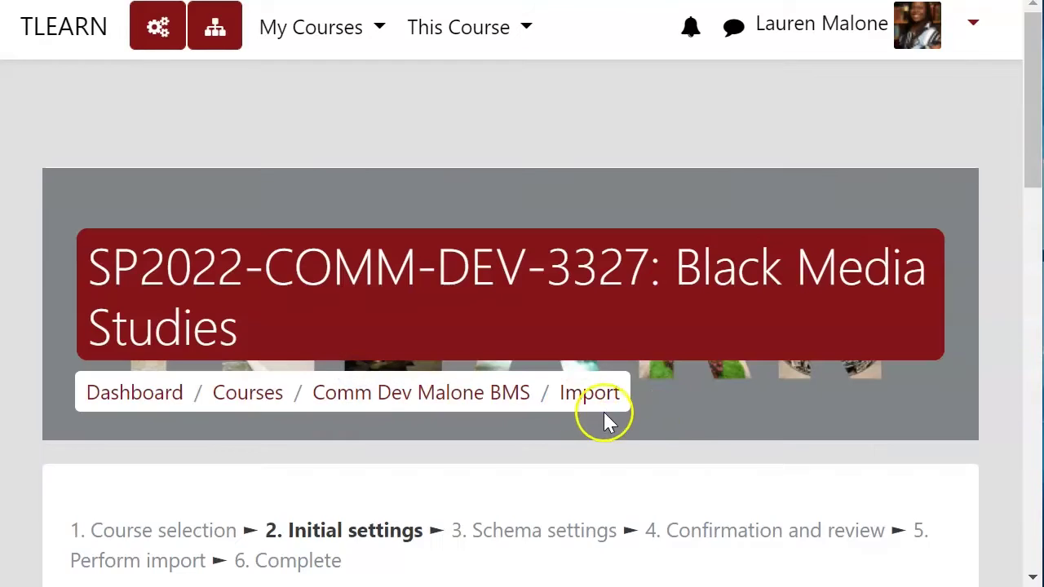
pyautogui.scroll(-5, 690, 418)
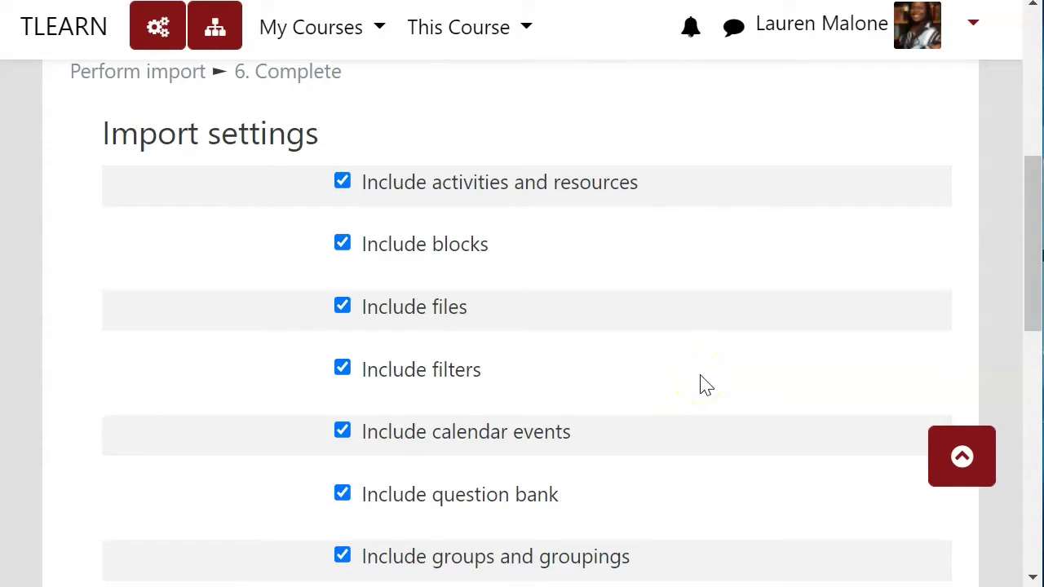
pyautogui.click(686, 382)
pyautogui.scroll(-2, 643, 396)
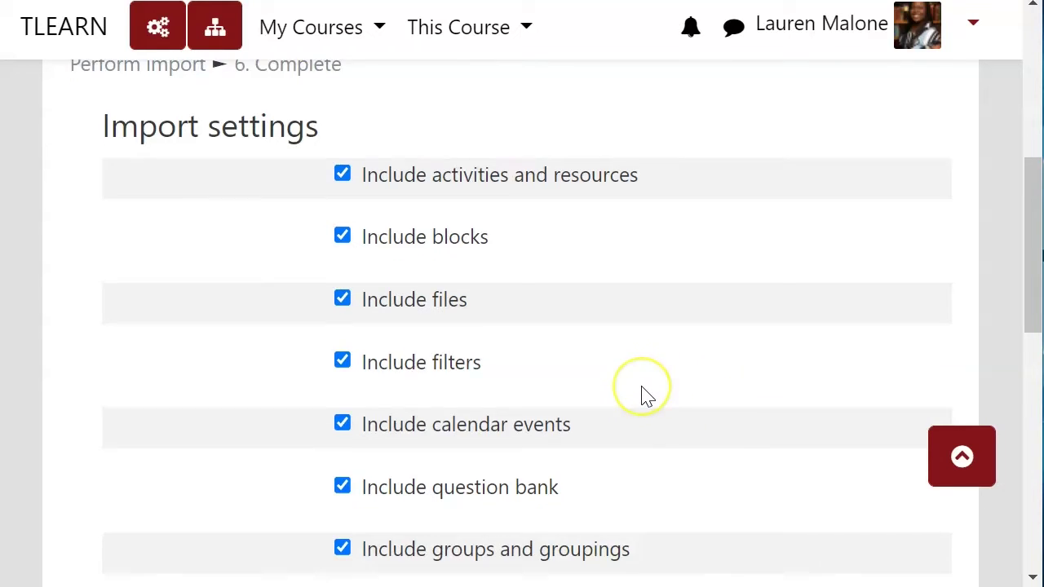
pyautogui.scroll(2, 643, 397)
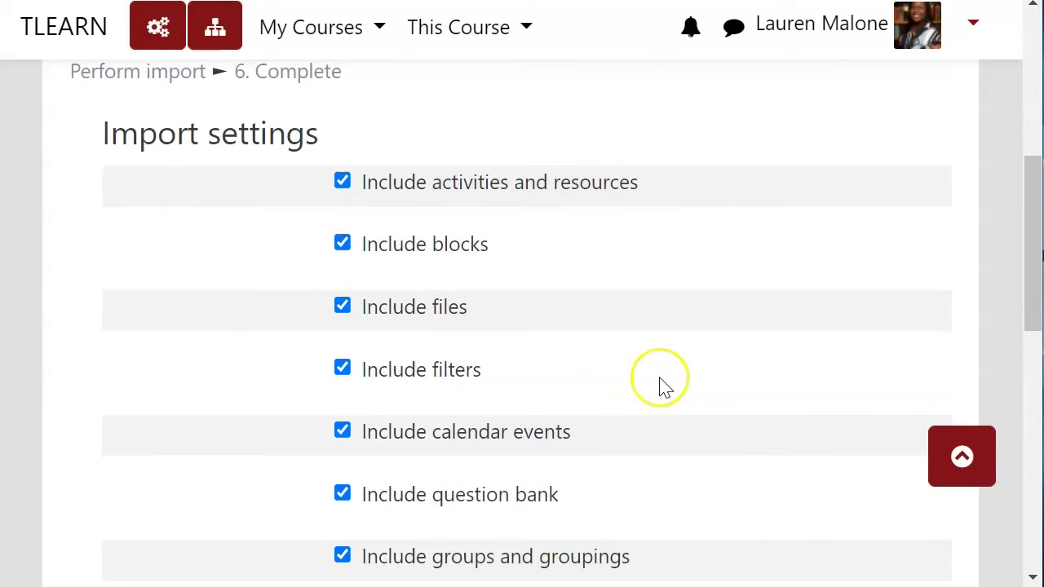
# Step: Untick blocks, activities and resources, filters, calendar events, question bank and groups
pyautogui.click(474, 246)
pyautogui.click(481, 184)
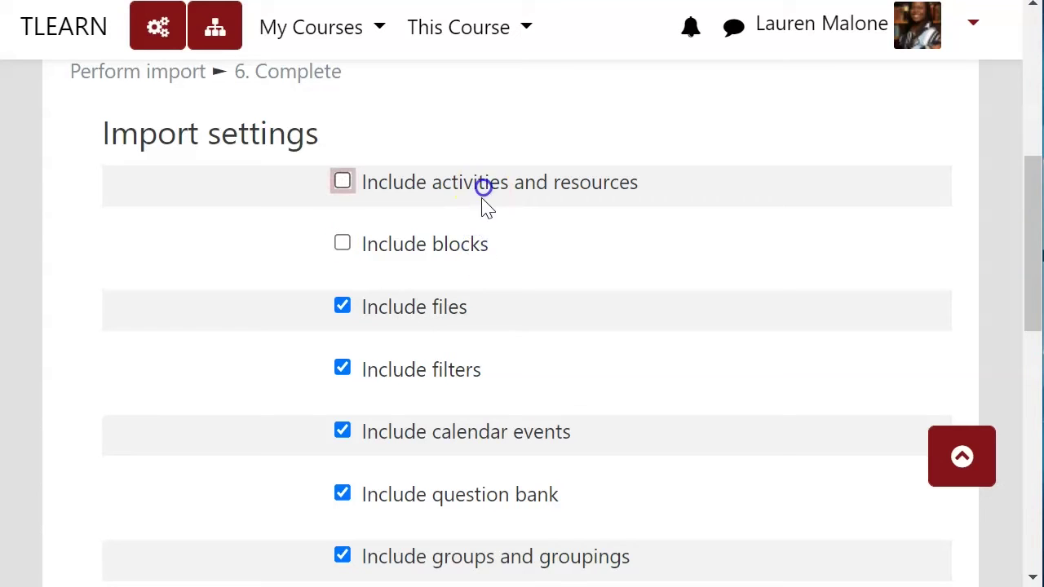
pyautogui.click(461, 368)
pyautogui.click(479, 434)
pyautogui.click(466, 495)
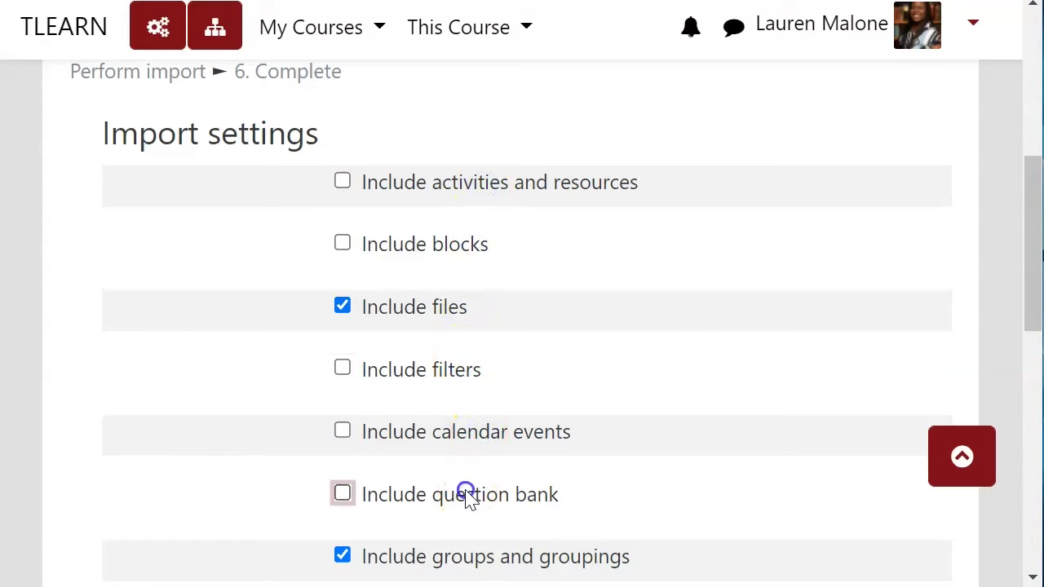
pyautogui.click(470, 561)
pyautogui.scroll(2, 581, 366)
# Step: Re-tick blocks and untick custom fields, content bank content and legacy course files
pyautogui.click(421, 366)
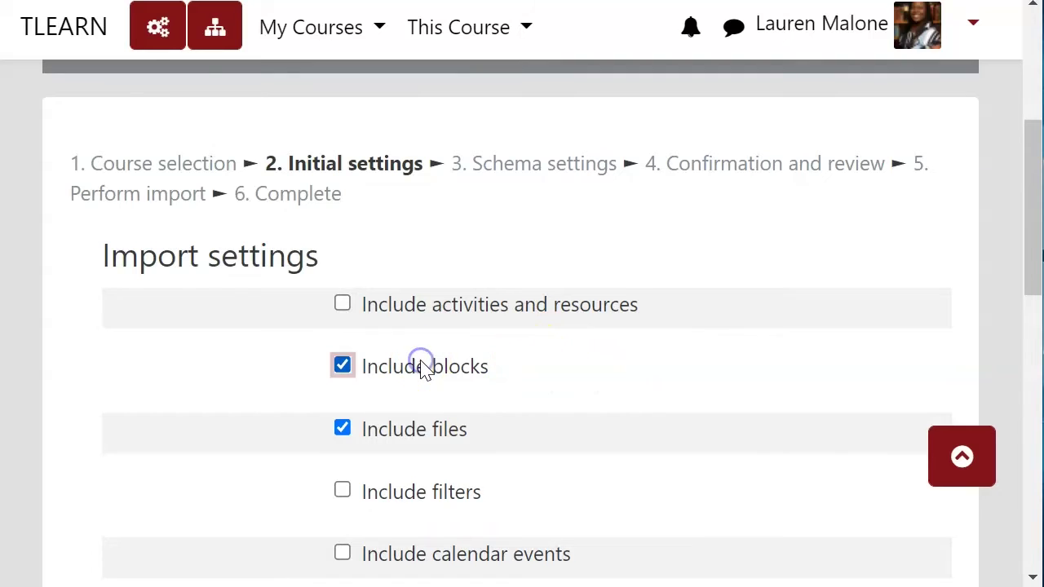
pyautogui.scroll(-2, 571, 331)
pyautogui.scroll(-2, 569, 330)
pyautogui.click(506, 497)
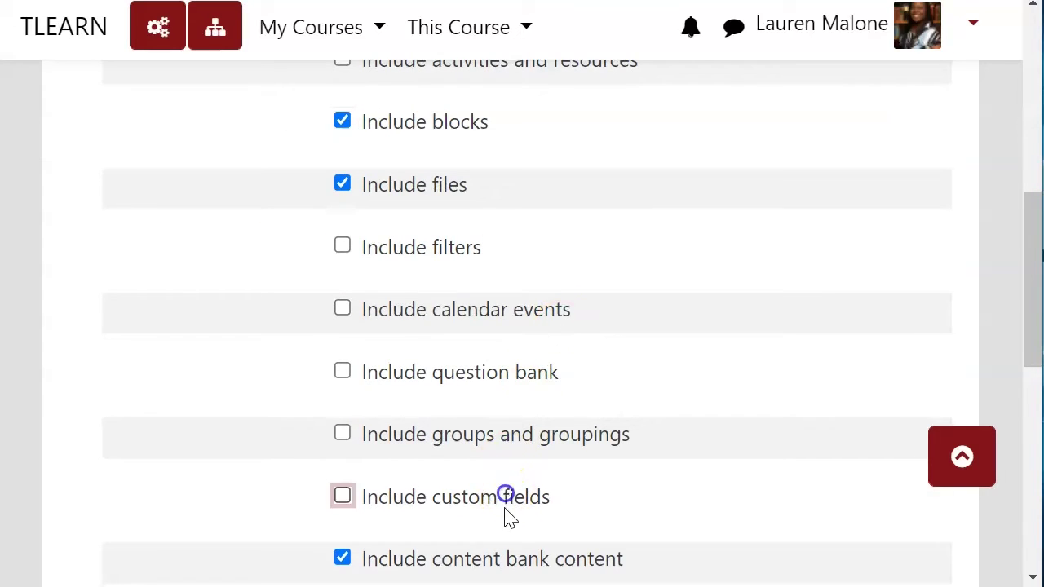
pyautogui.click(515, 561)
pyautogui.scroll(-2, 600, 433)
pyautogui.click(516, 498)
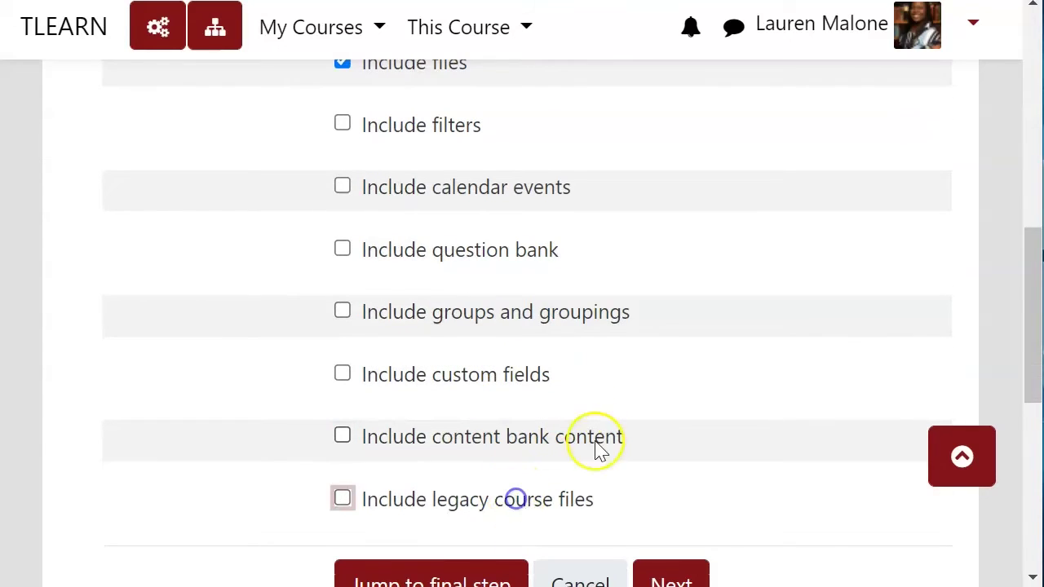
# Step: Tick Include legacy course files again
pyautogui.scroll(2, 628, 390)
pyautogui.scroll(3, 629, 392)
pyautogui.scroll(-2, 571, 431)
pyautogui.scroll(1, 569, 427)
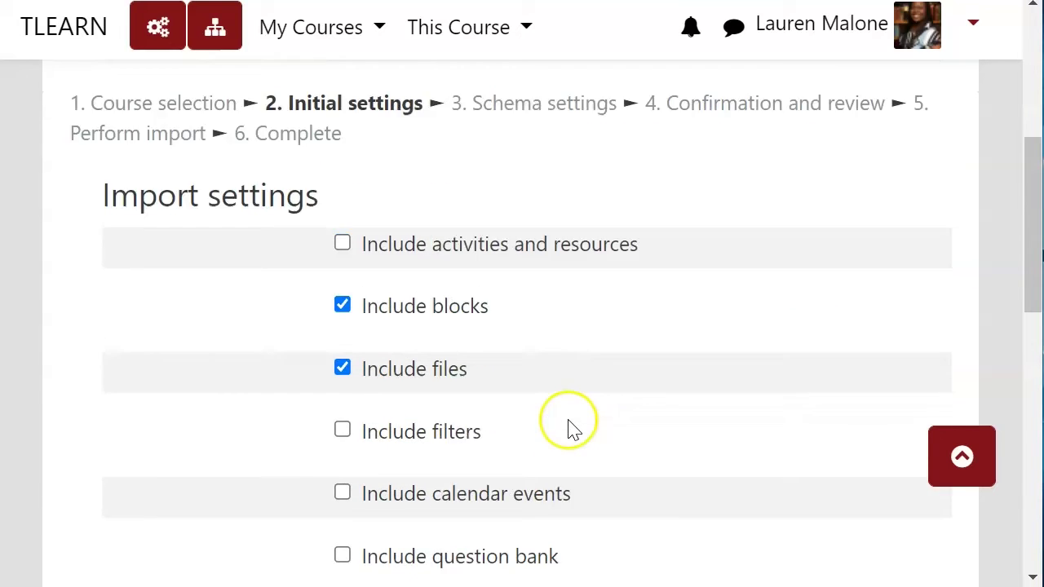
pyautogui.scroll(-2, 572, 429)
pyautogui.scroll(-5, 572, 428)
pyautogui.click(438, 258)
pyautogui.scroll(7, 527, 273)
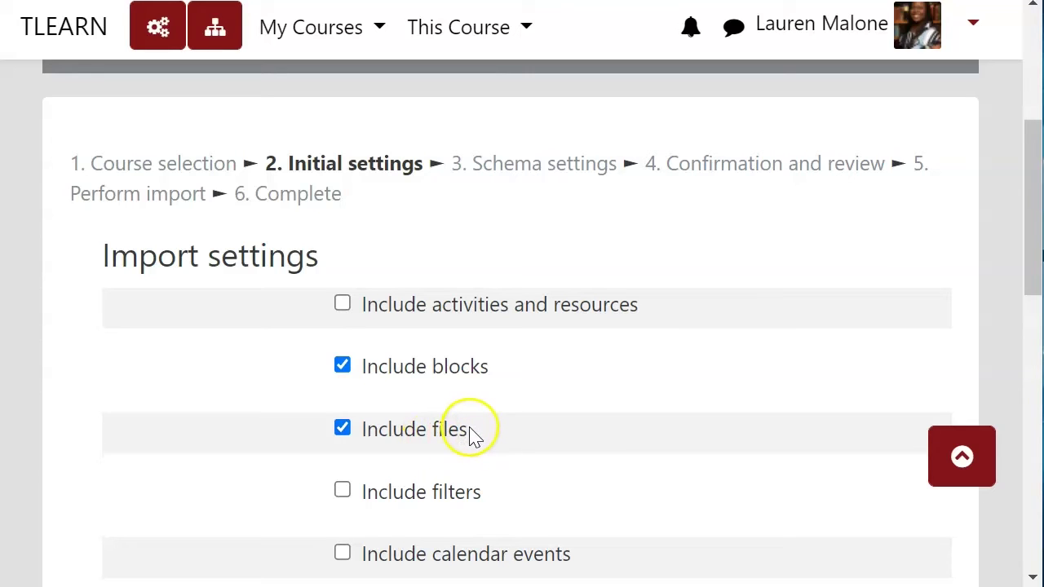
# Step: Untick files and legacy course files, keeping blocks and activities and resources ticked
pyautogui.click(447, 374)
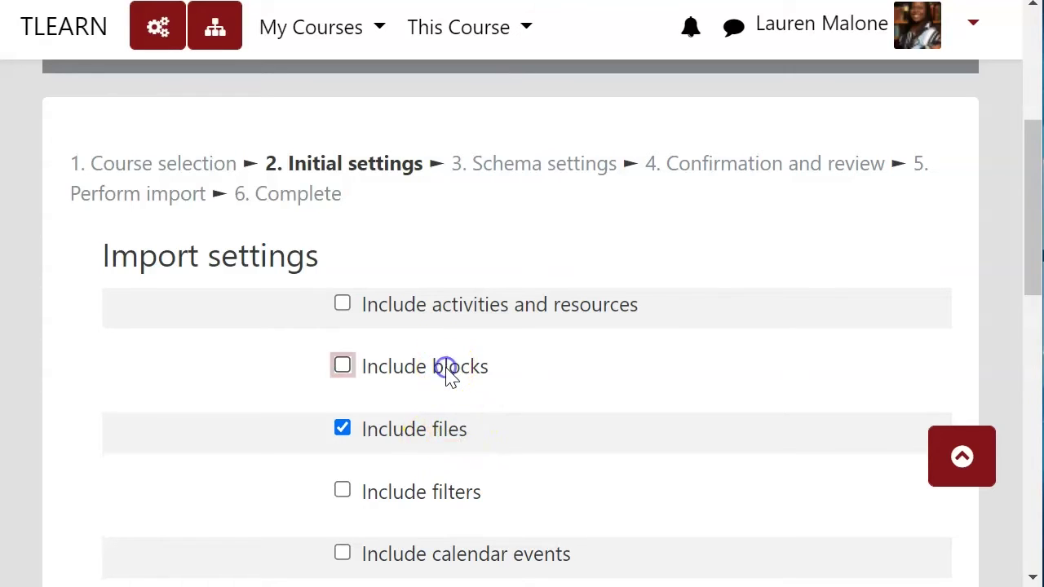
pyautogui.click(432, 431)
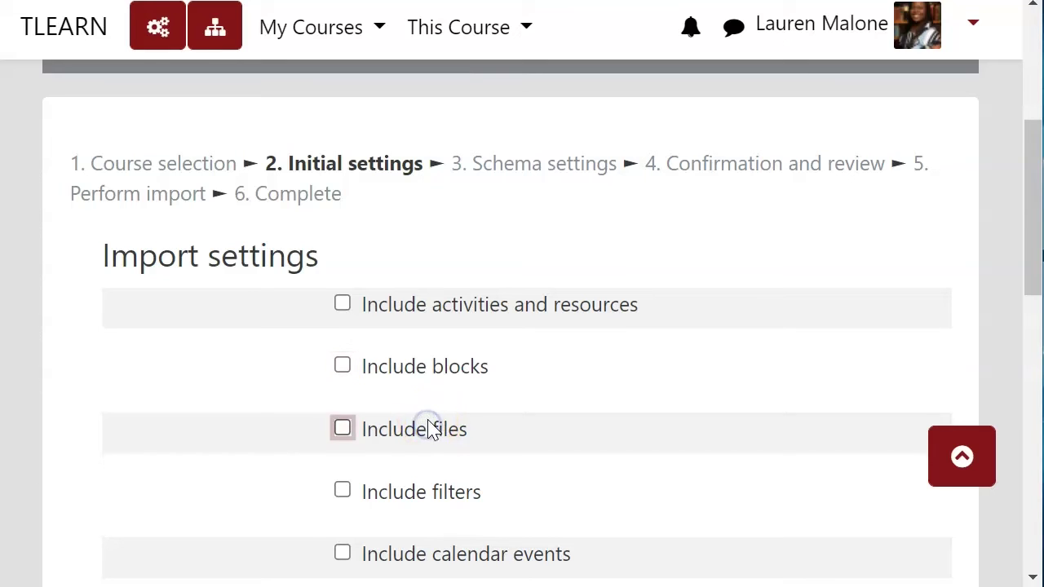
pyautogui.scroll(-1, 427, 426)
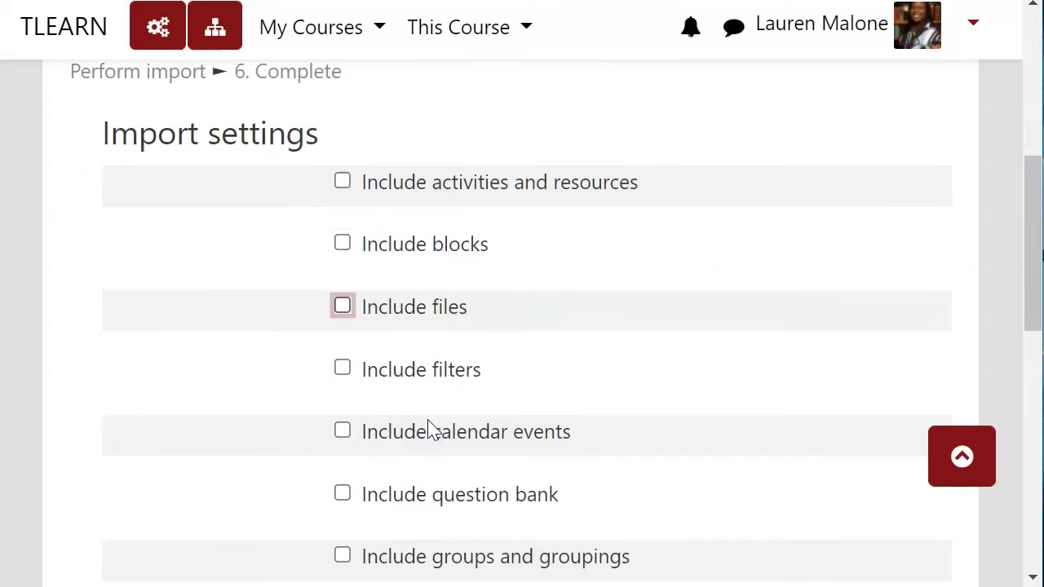
pyautogui.click(395, 247)
pyautogui.click(400, 186)
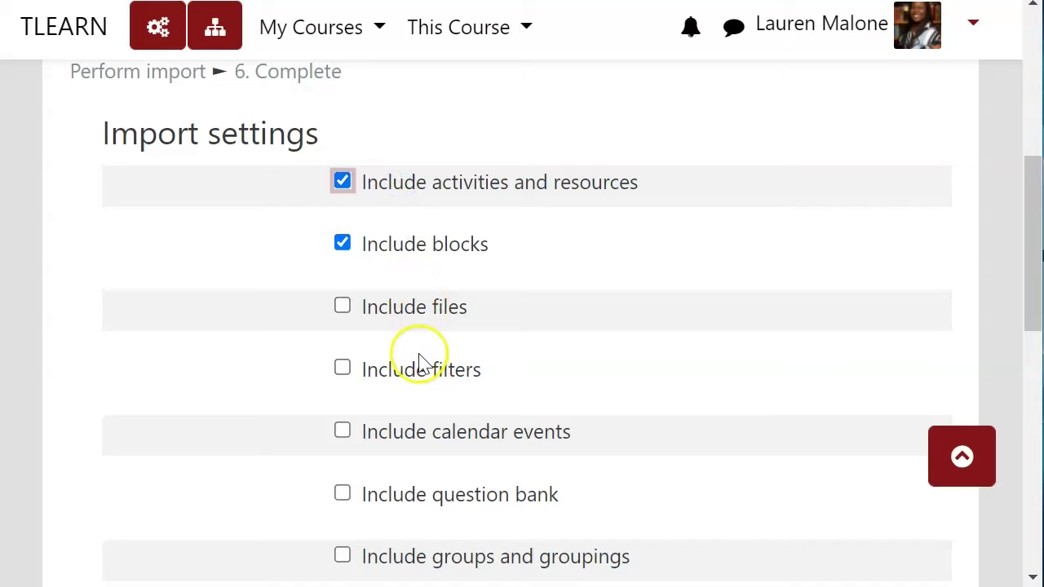
pyautogui.scroll(-2, 441, 416)
pyautogui.click(447, 500)
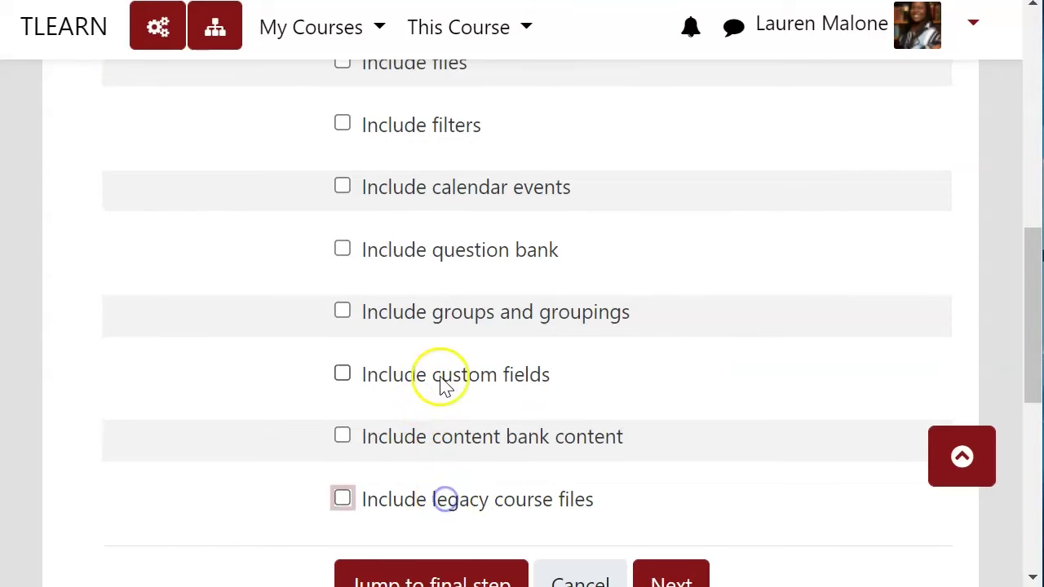
pyautogui.scroll(2, 443, 388)
# Step: Re-tick the question bank so only activities, blocks and question bank stay included
pyautogui.doubleClick(445, 249)
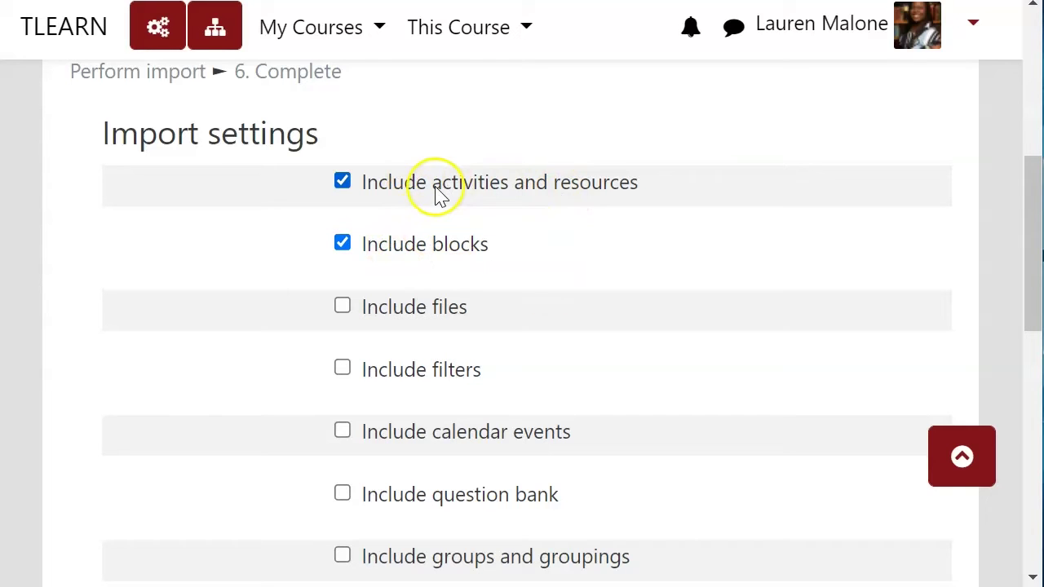
pyautogui.scroll(-3, 596, 200)
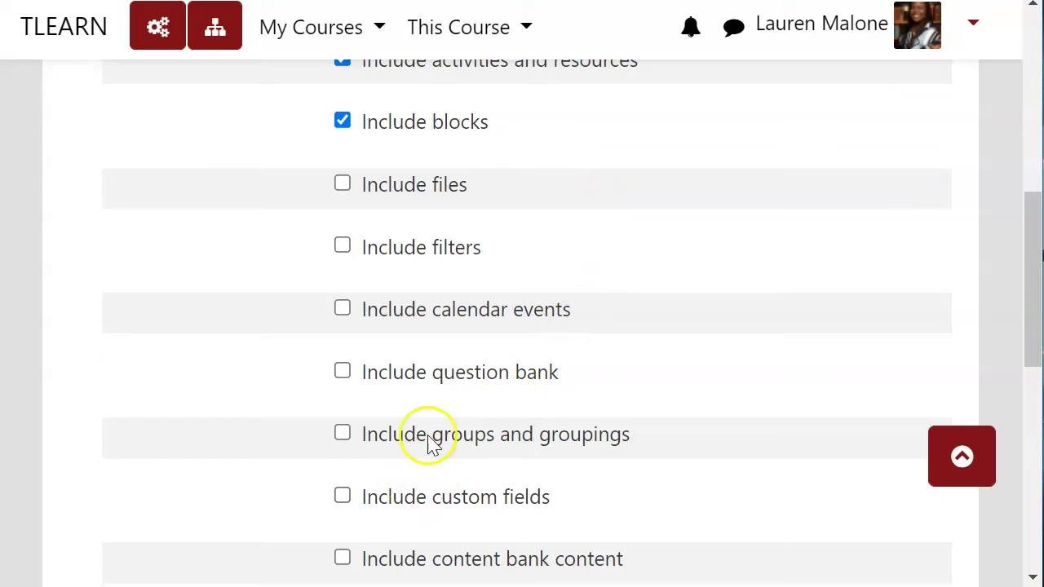
pyautogui.click(419, 373)
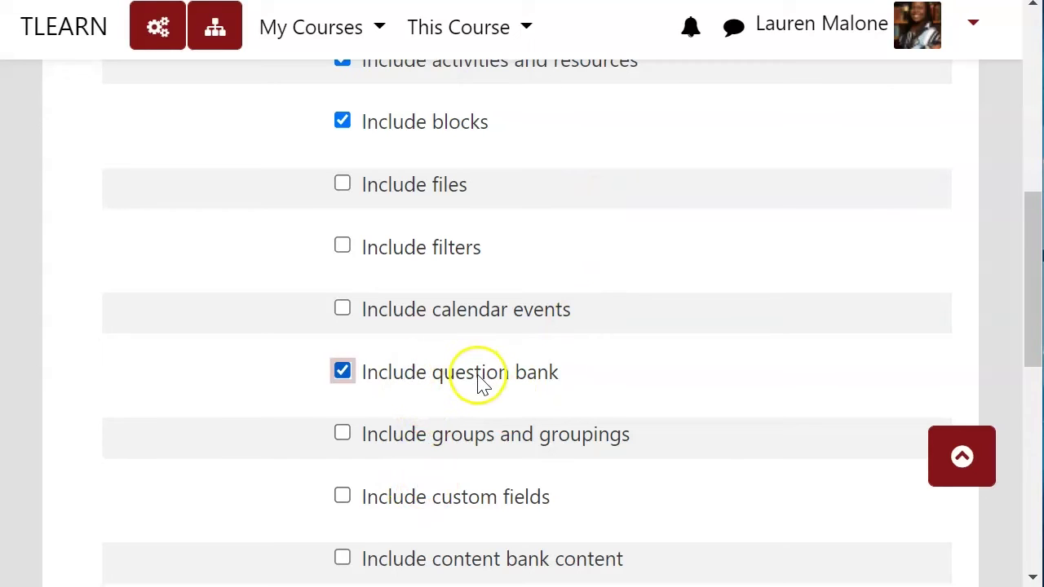
pyautogui.scroll(3, 616, 175)
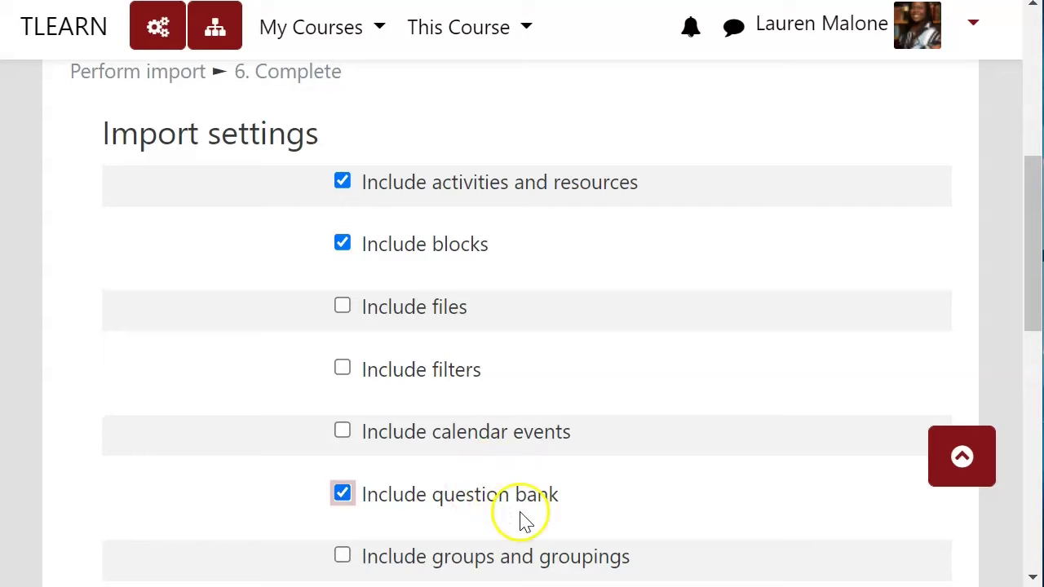
pyautogui.scroll(-5, 532, 507)
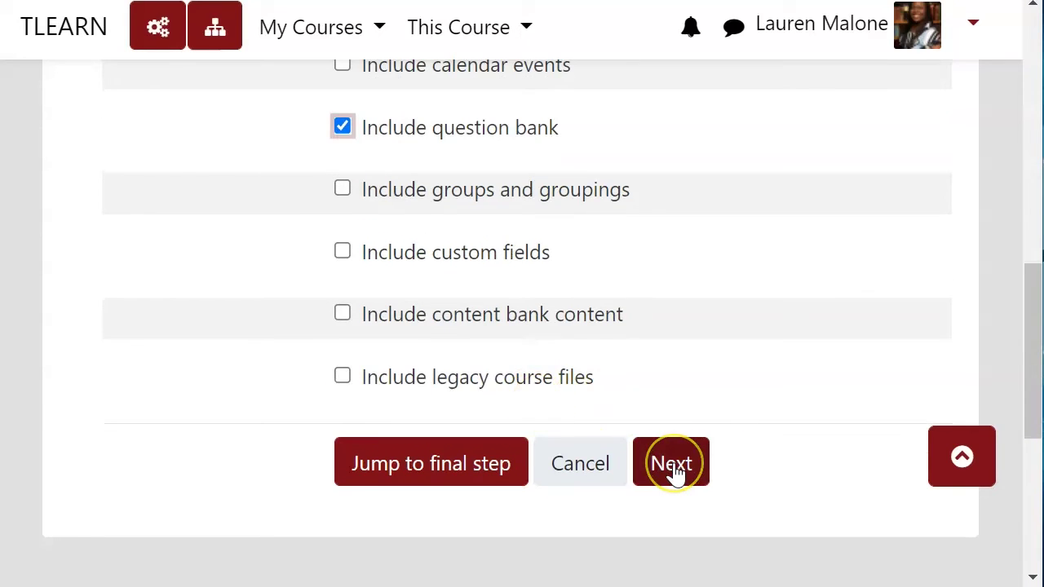
pyautogui.click(671, 463)
pyautogui.scroll(-6, 653, 462)
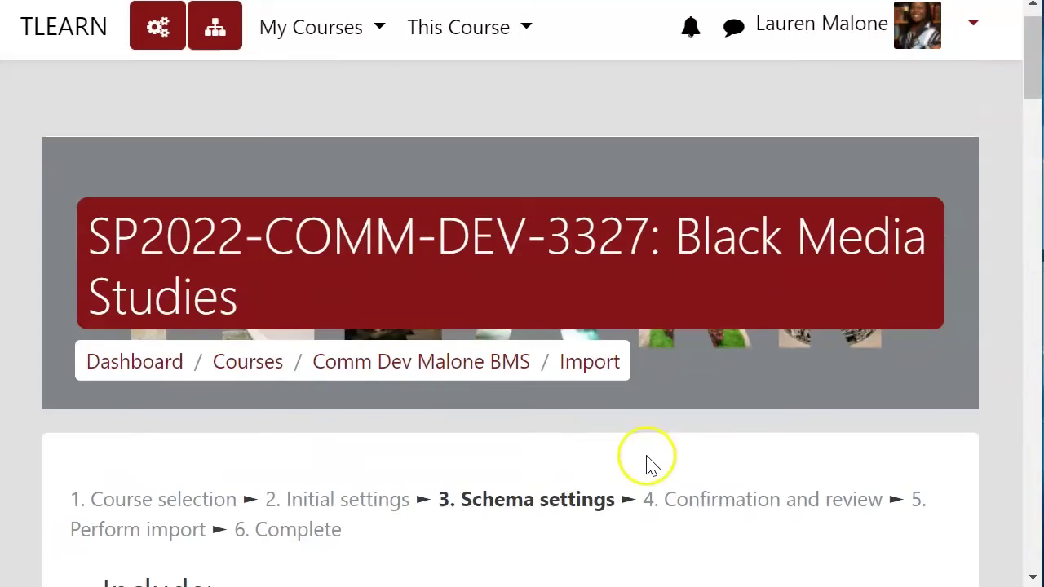
pyautogui.scroll(-3, 602, 444)
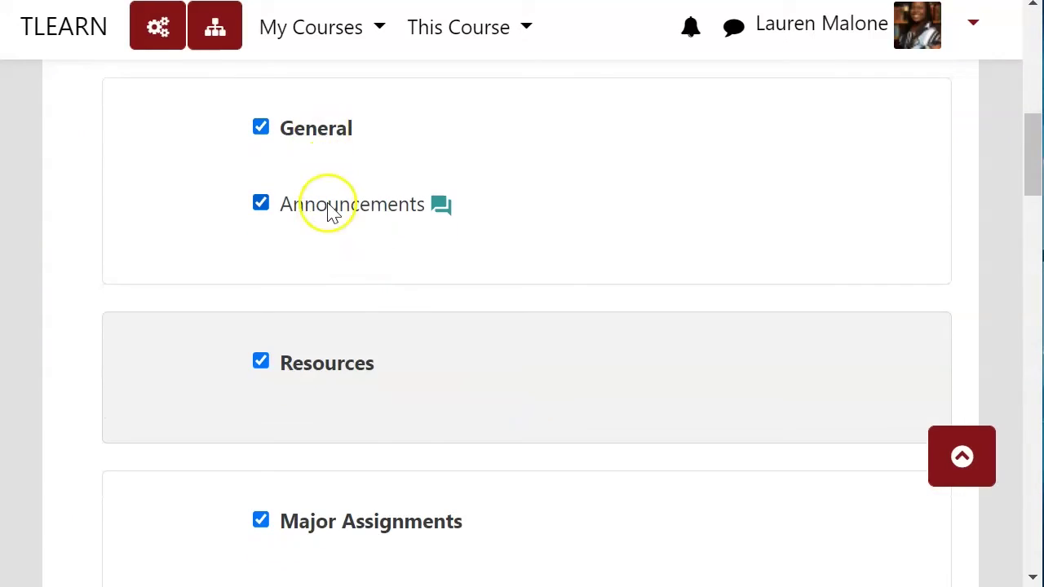
pyautogui.scroll(-7, 401, 460)
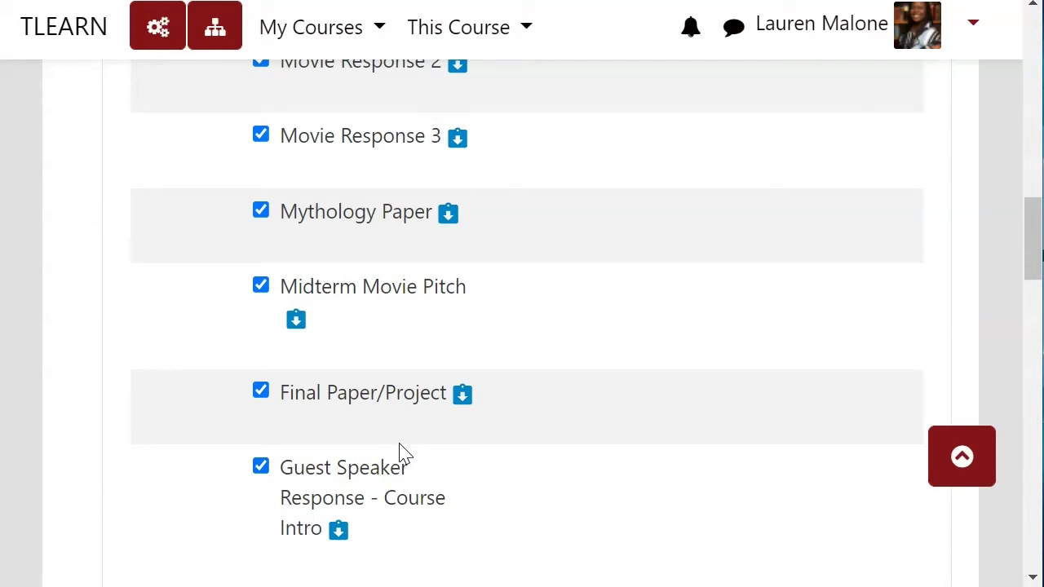
pyautogui.scroll(4, 408, 440)
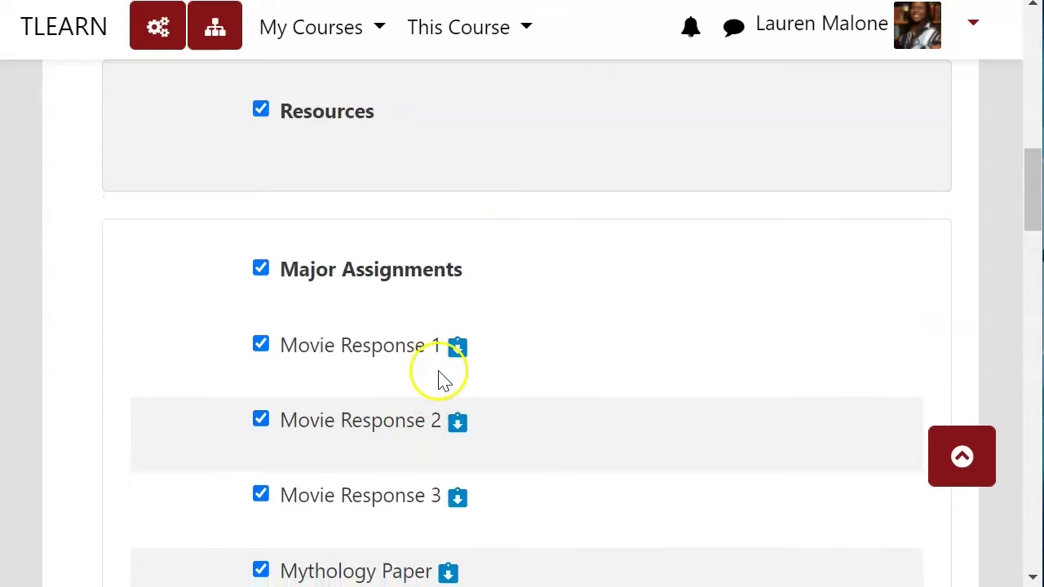
pyautogui.scroll(-6, 438, 378)
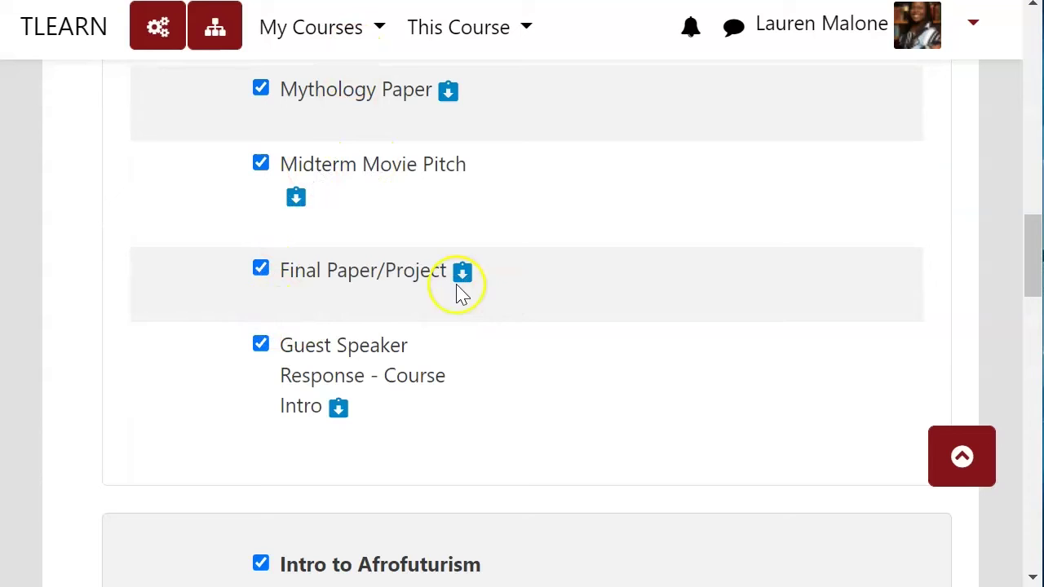
pyautogui.scroll(-15, 323, 376)
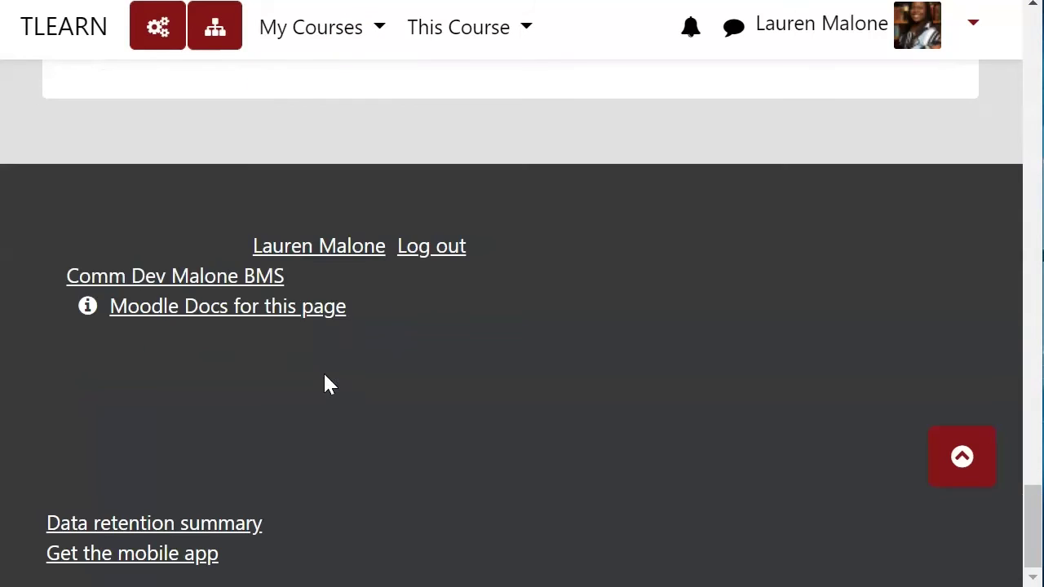
pyautogui.scroll(5, 324, 382)
pyautogui.click(386, 391)
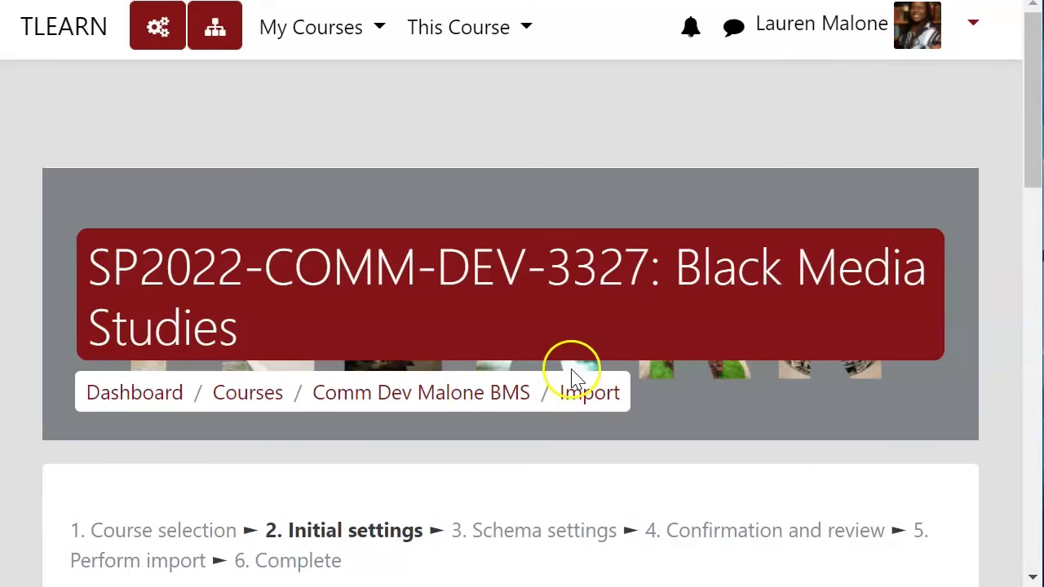
# Step: Tick Include files, filters, calendar events and groups and groupings
pyautogui.scroll(-3, 574, 373)
pyautogui.scroll(-2, 573, 373)
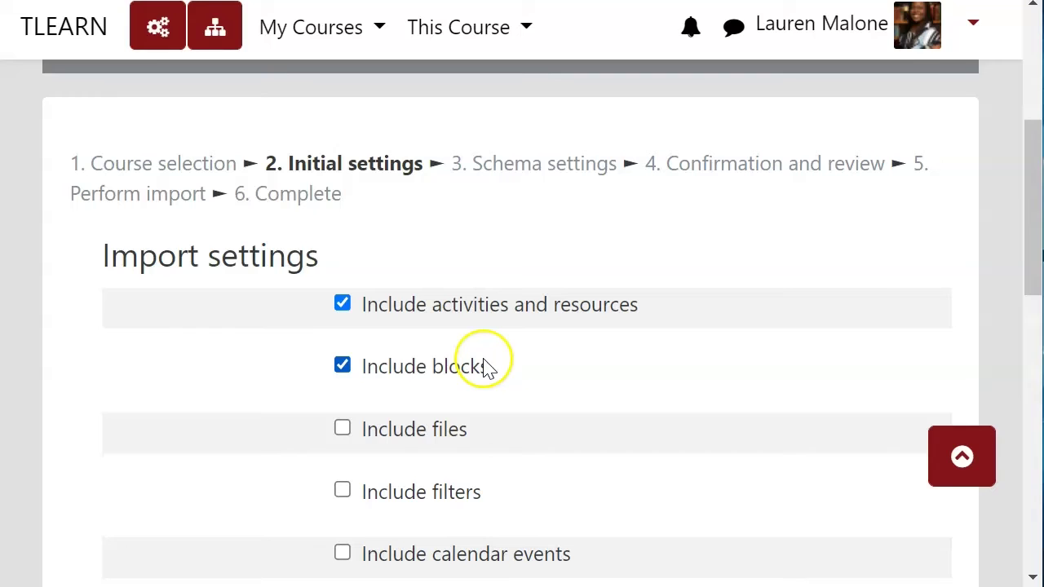
pyautogui.scroll(-3, 564, 389)
pyautogui.scroll(2, 564, 390)
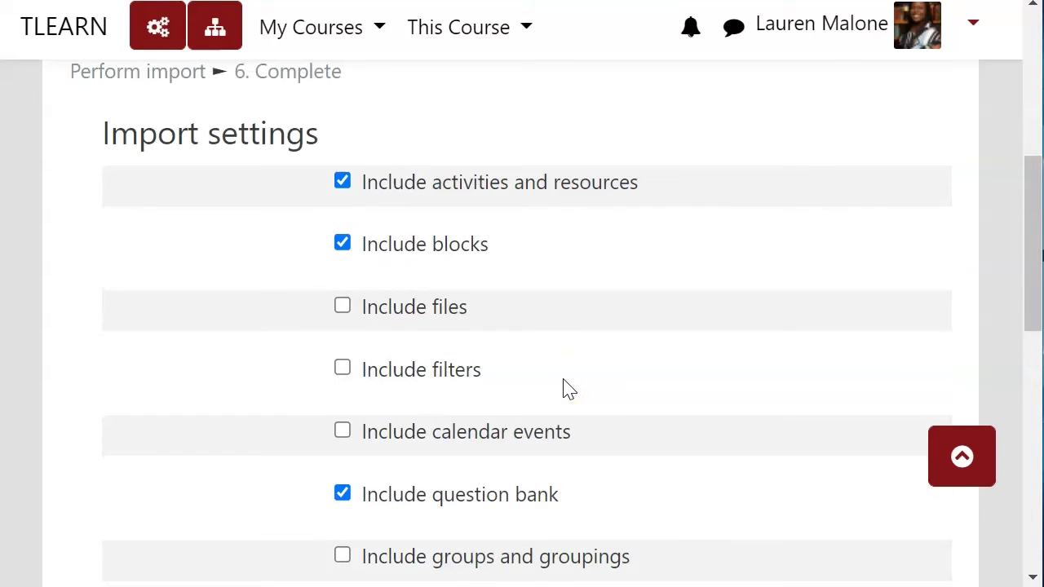
pyautogui.click(410, 308)
pyautogui.click(421, 374)
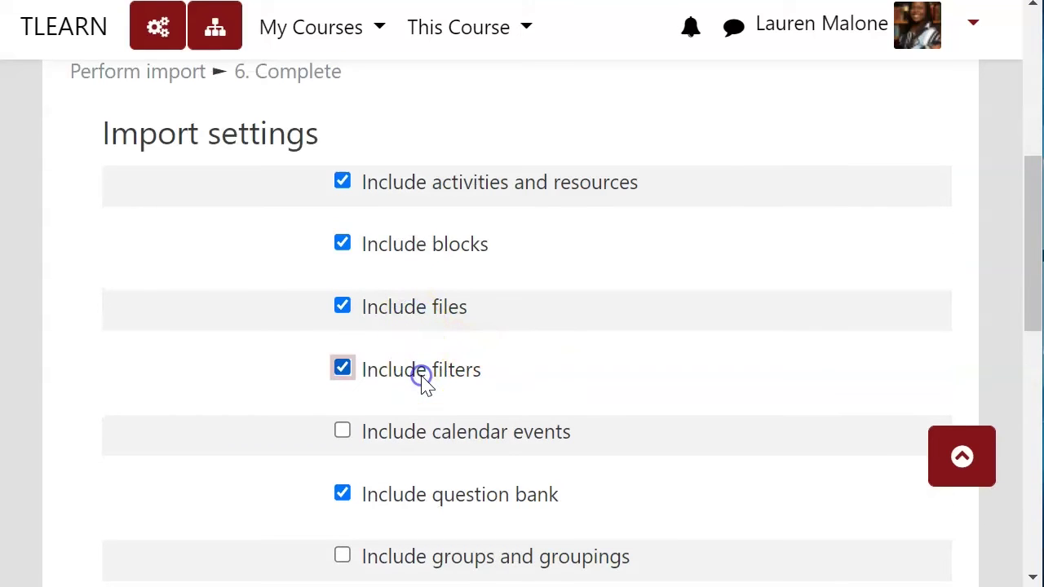
pyautogui.scroll(-2, 423, 383)
pyautogui.click(410, 310)
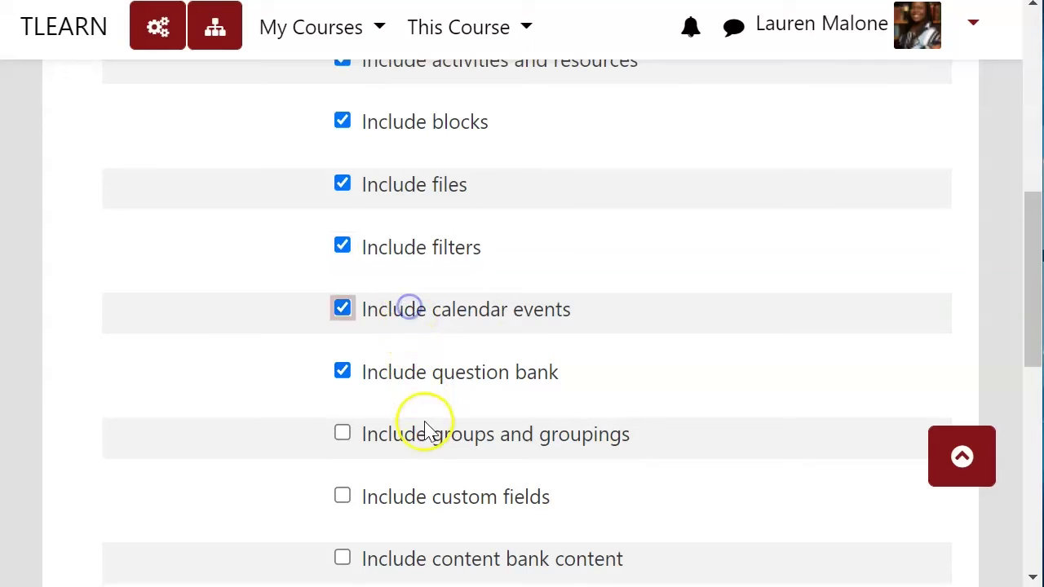
pyautogui.click(424, 434)
# Step: Tick custom fields, content bank content and legacy course files, then advance to schema settings
pyautogui.click(422, 494)
pyautogui.click(425, 547)
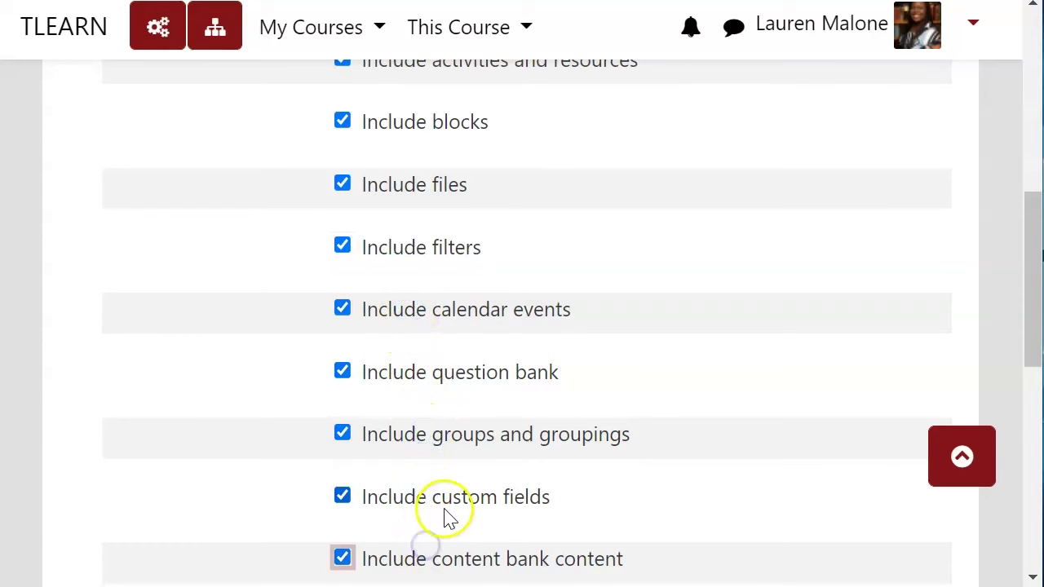
pyautogui.scroll(-3, 450, 489)
pyautogui.click(449, 384)
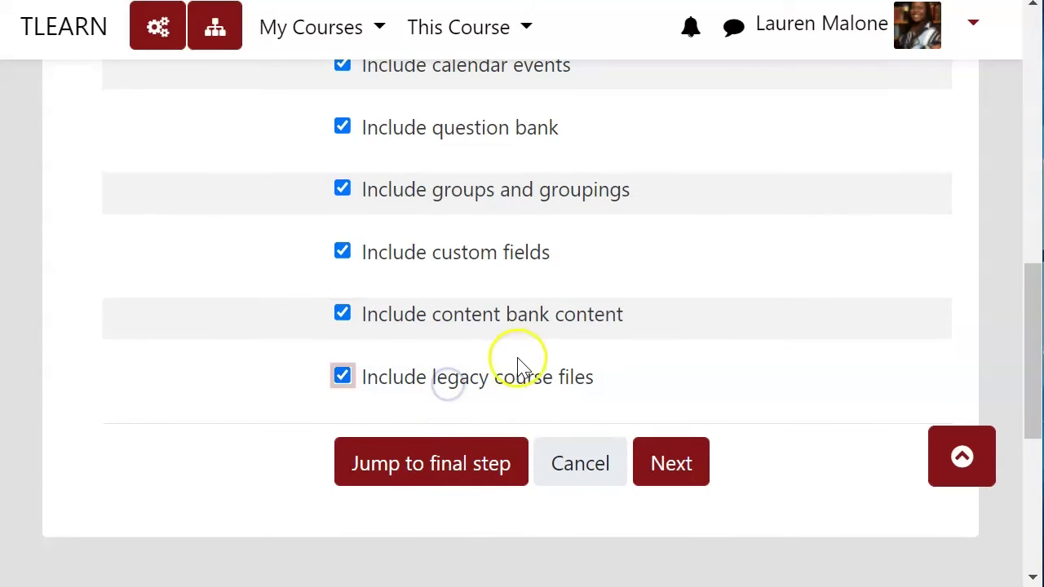
pyautogui.click(669, 462)
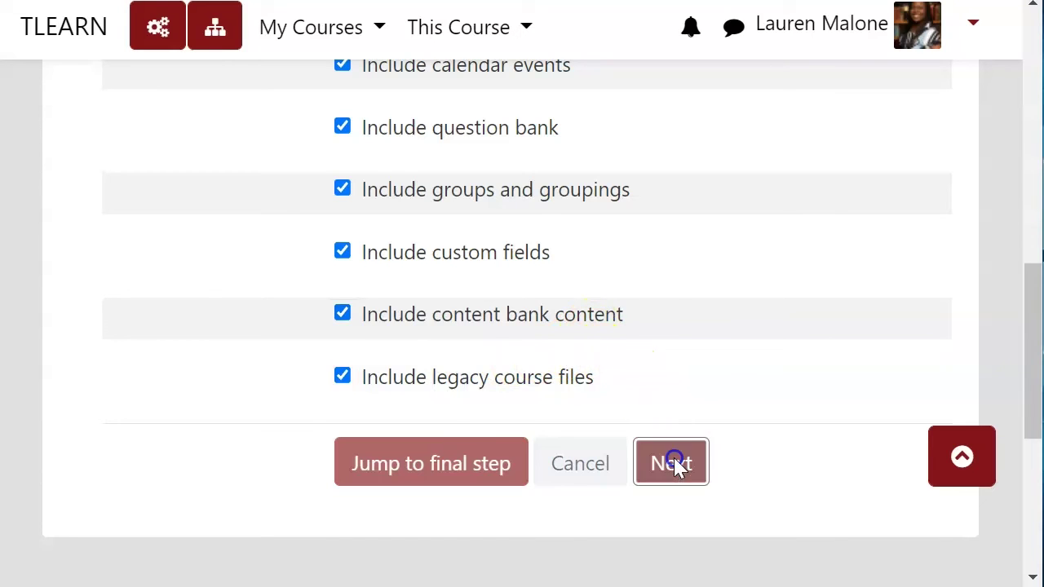
# Step: Untick Movie Response 1, 2 and 3 under Major Assignments in the schema settings
pyautogui.scroll(-5, 471, 399)
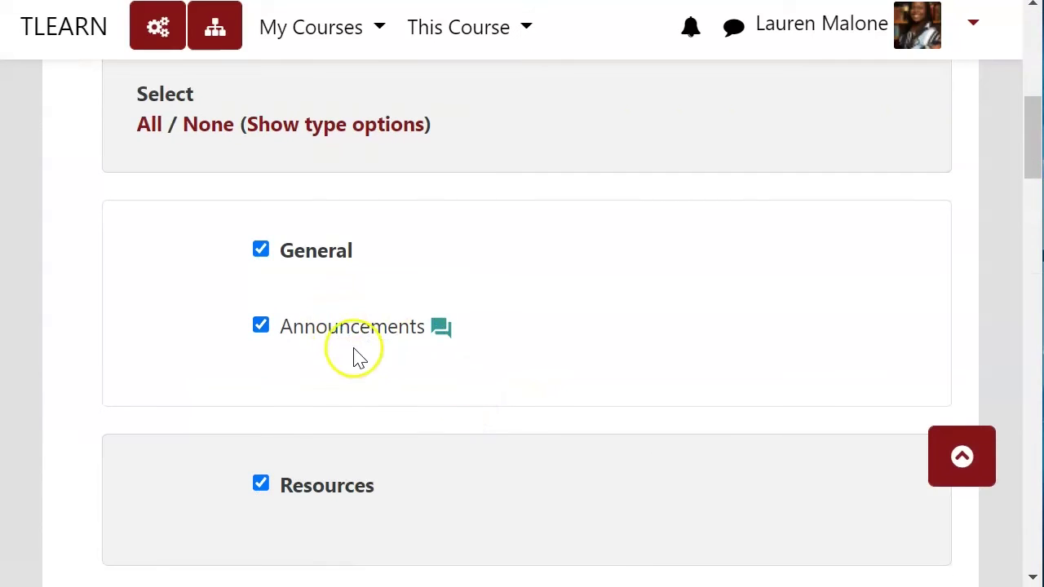
pyautogui.scroll(-2, 359, 490)
pyautogui.scroll(-3, 369, 456)
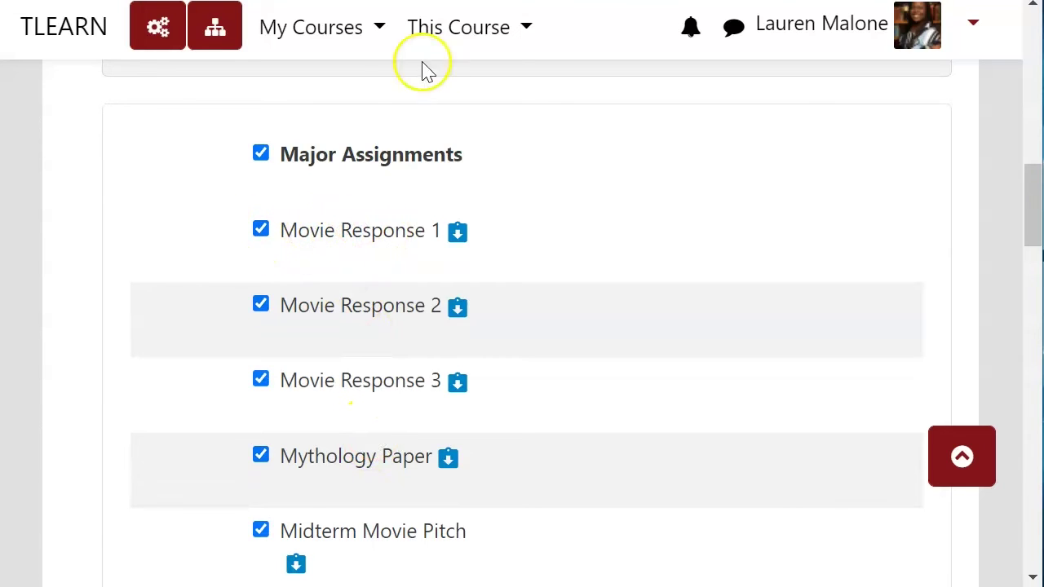
pyautogui.click(339, 233)
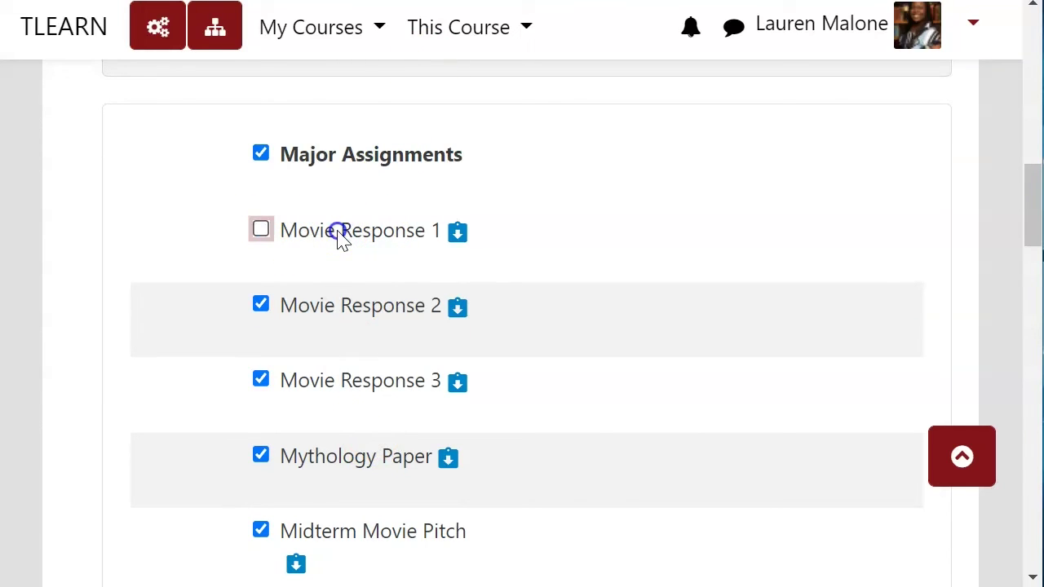
pyautogui.click(348, 306)
pyautogui.click(360, 381)
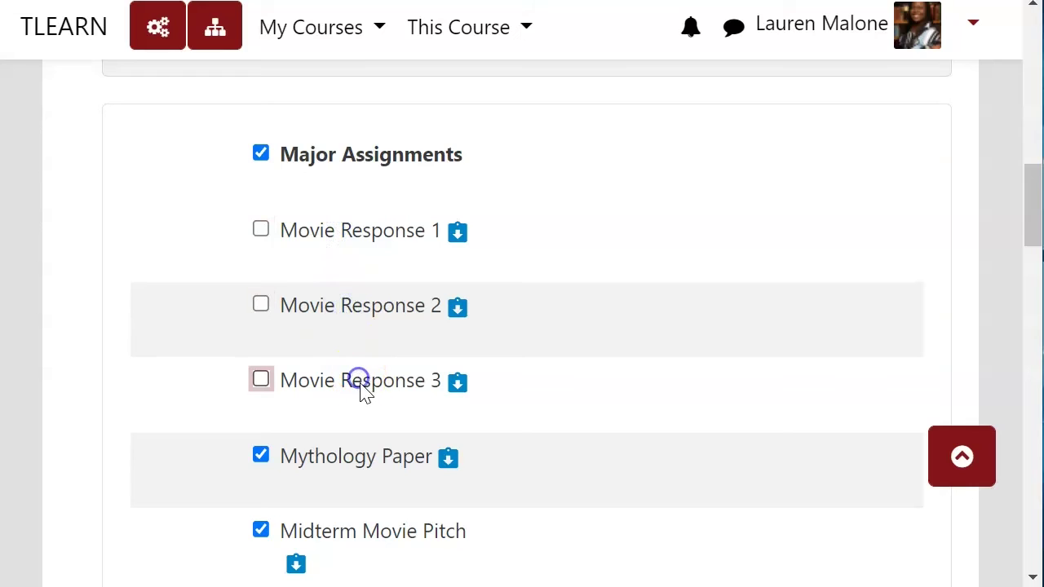
pyautogui.click(368, 387)
pyautogui.scroll(-15, 495, 325)
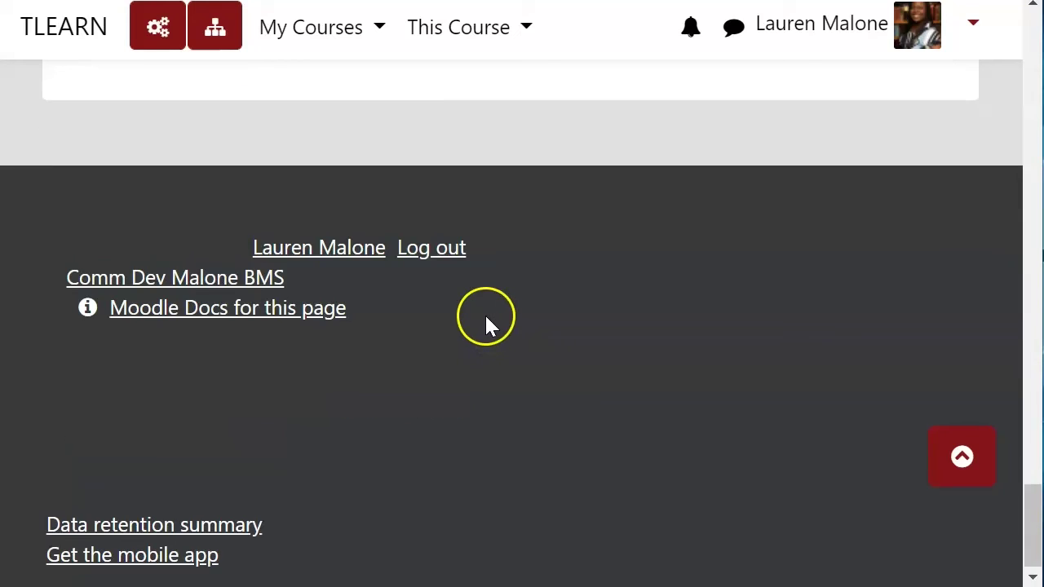
# Step: Review the Initial settings, then jump to the final step to run the import
pyautogui.scroll(5, 487, 324)
pyautogui.click(401, 382)
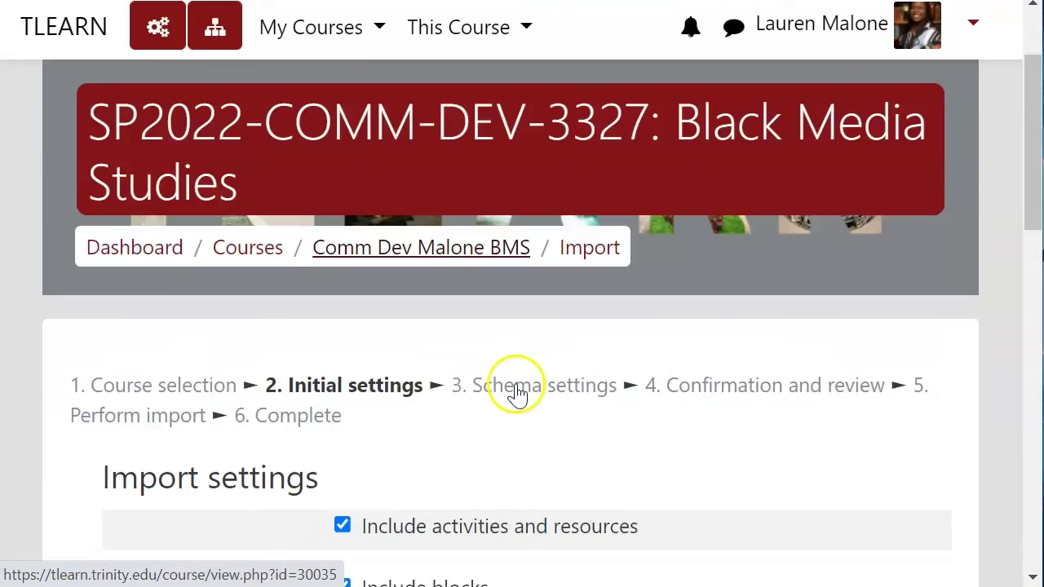
pyautogui.scroll(-7, 518, 390)
pyautogui.scroll(1, 538, 348)
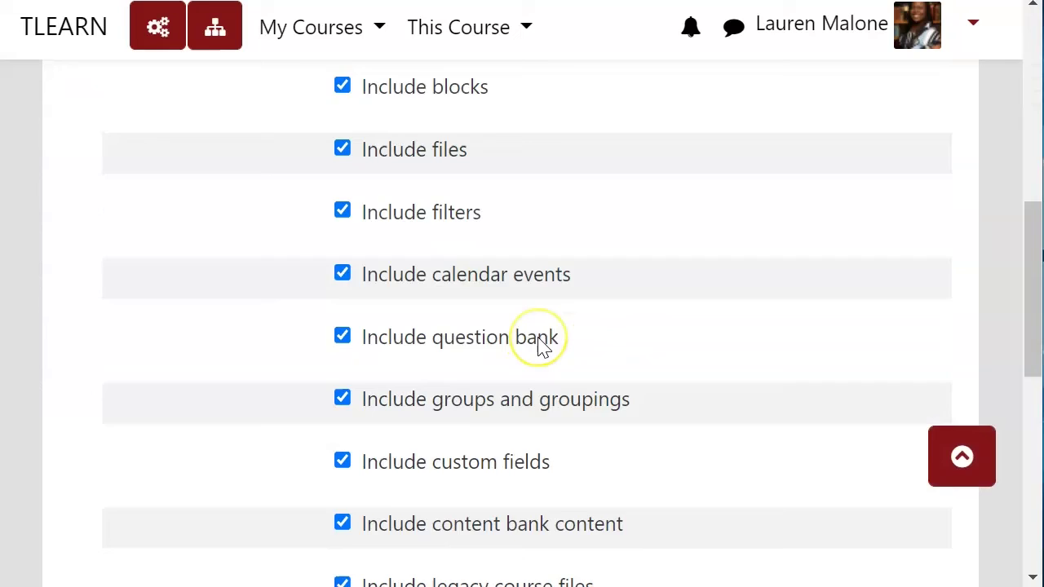
pyautogui.scroll(2, 538, 342)
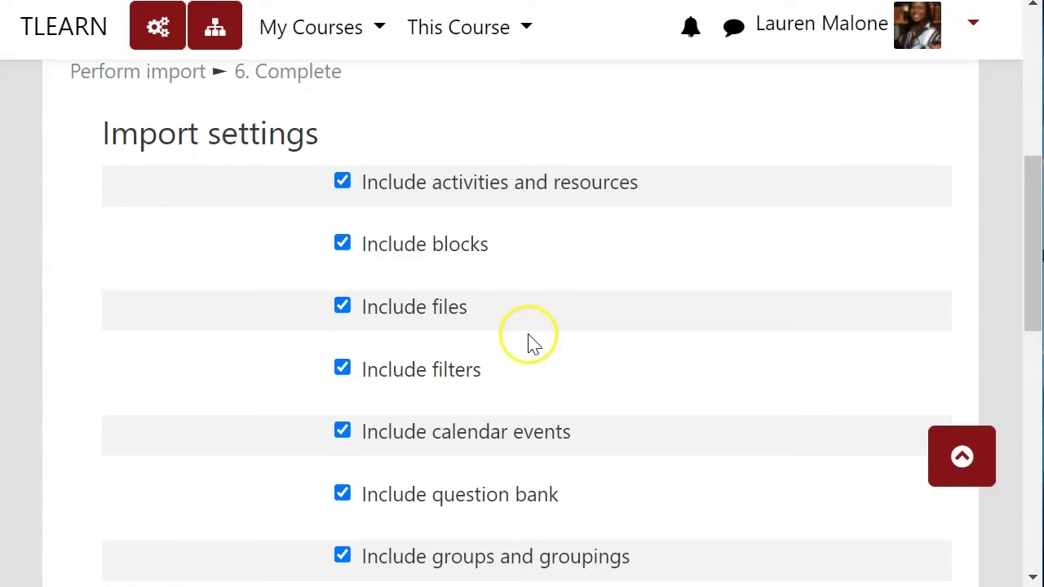
pyautogui.scroll(-2, 529, 304)
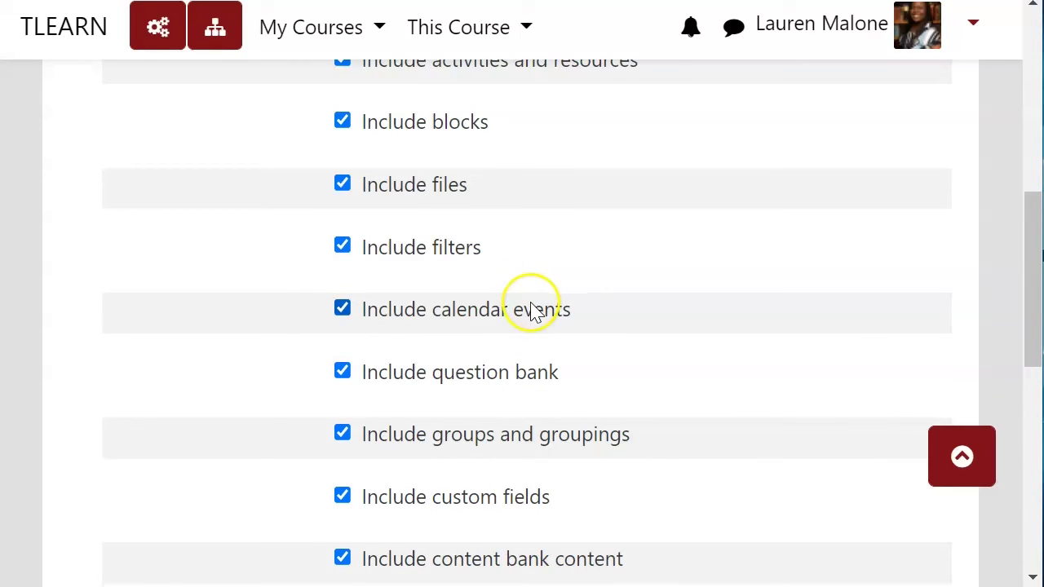
pyautogui.scroll(-3, 558, 349)
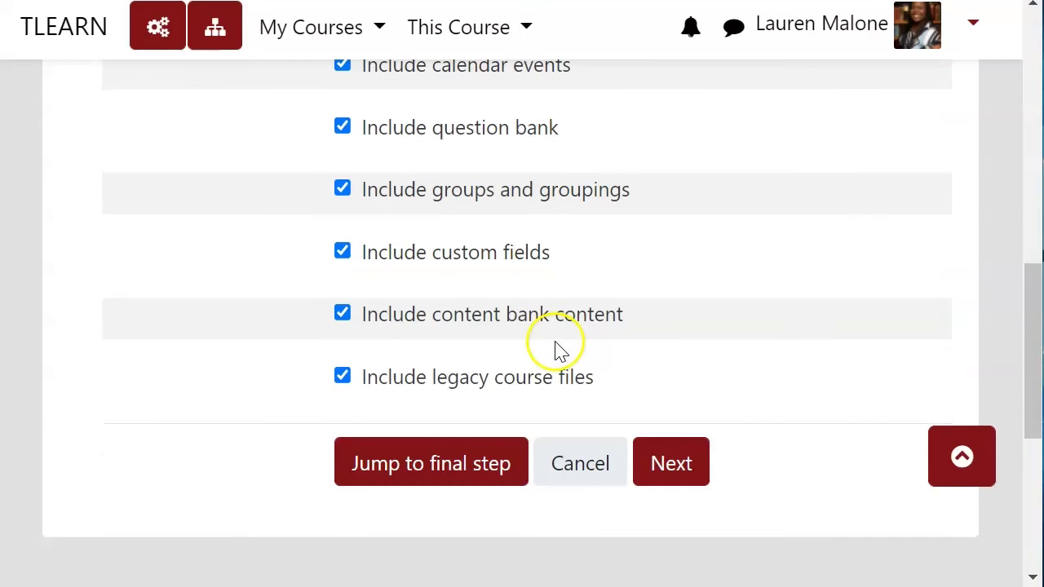
pyautogui.click(422, 479)
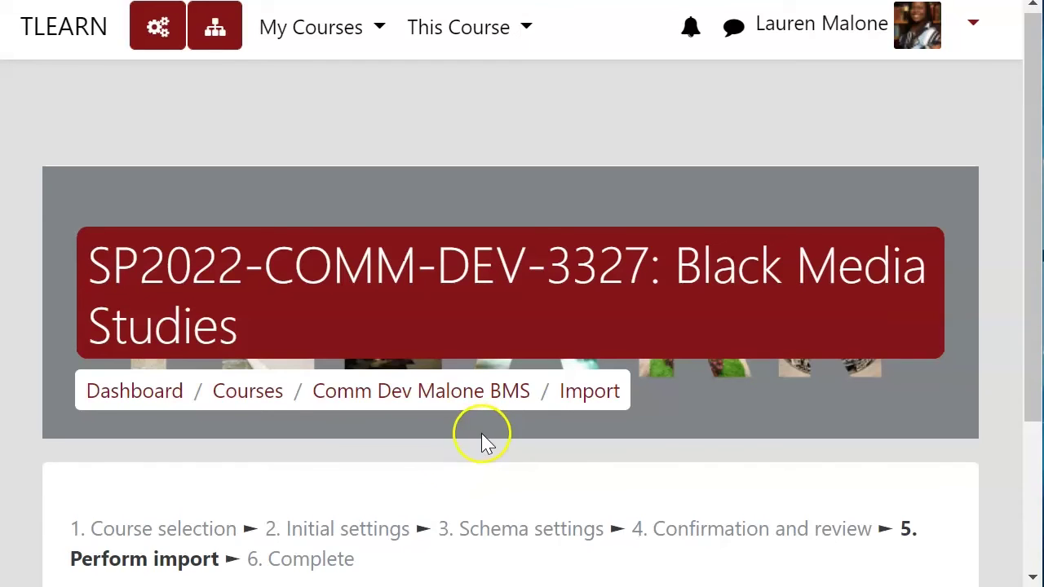
pyautogui.scroll(-3, 482, 438)
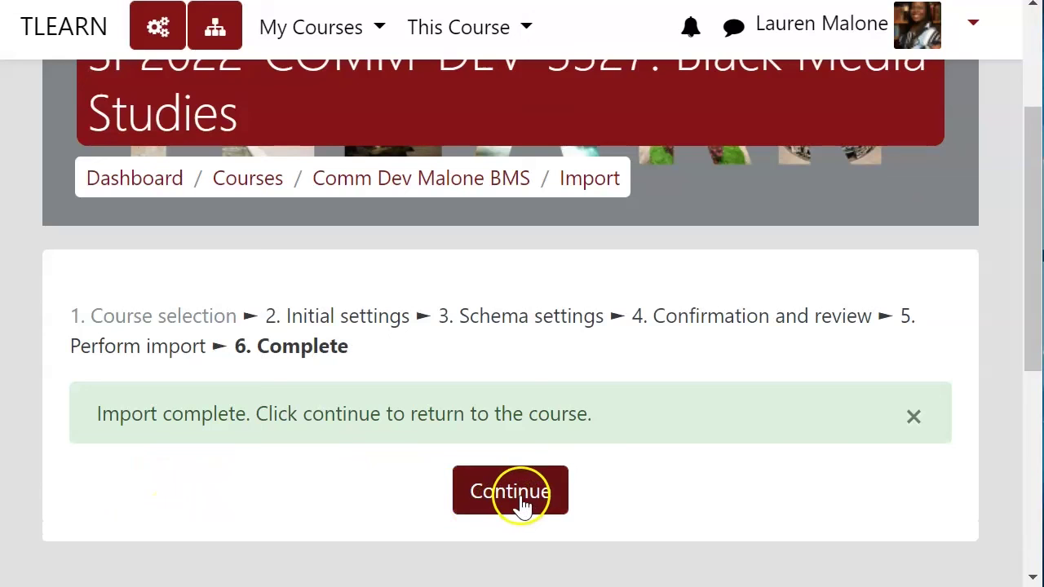
# Step: Return to Black Media Studies and look over the imported Major Assignments and Conferences sections
pyautogui.click(522, 499)
pyautogui.scroll(-4, 595, 498)
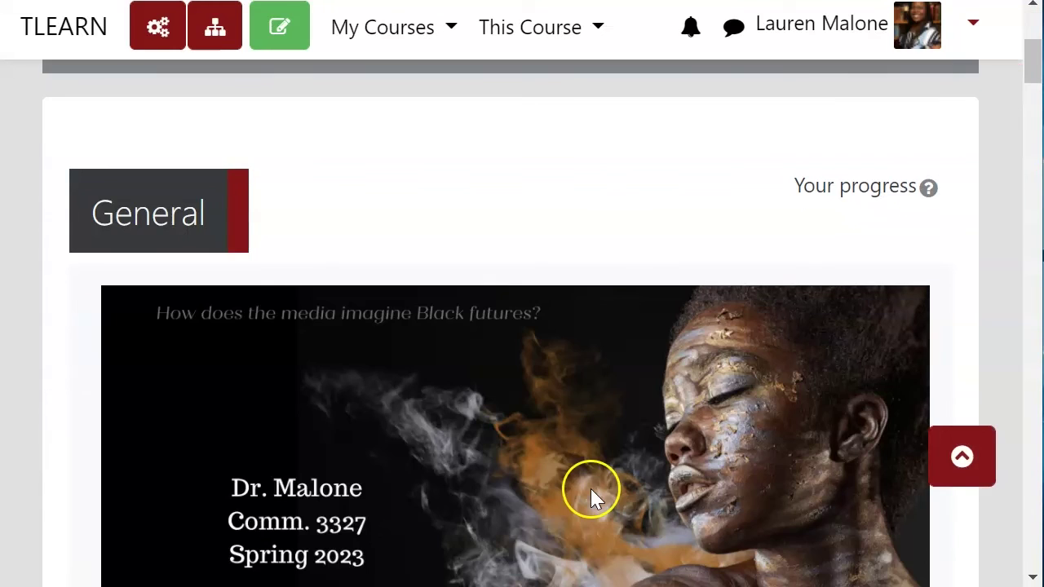
pyautogui.scroll(-9, 562, 377)
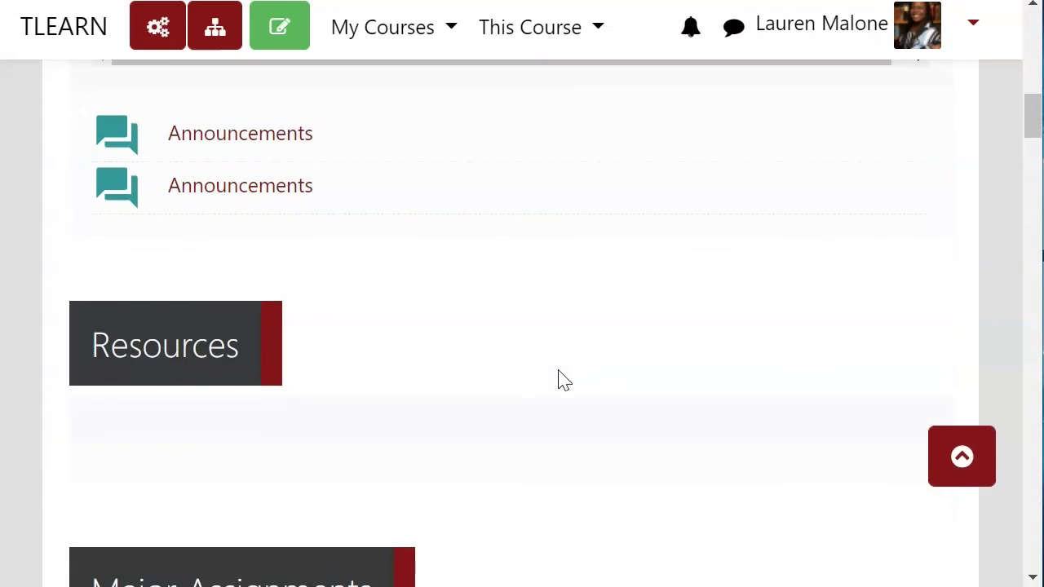
pyautogui.scroll(-15, 563, 381)
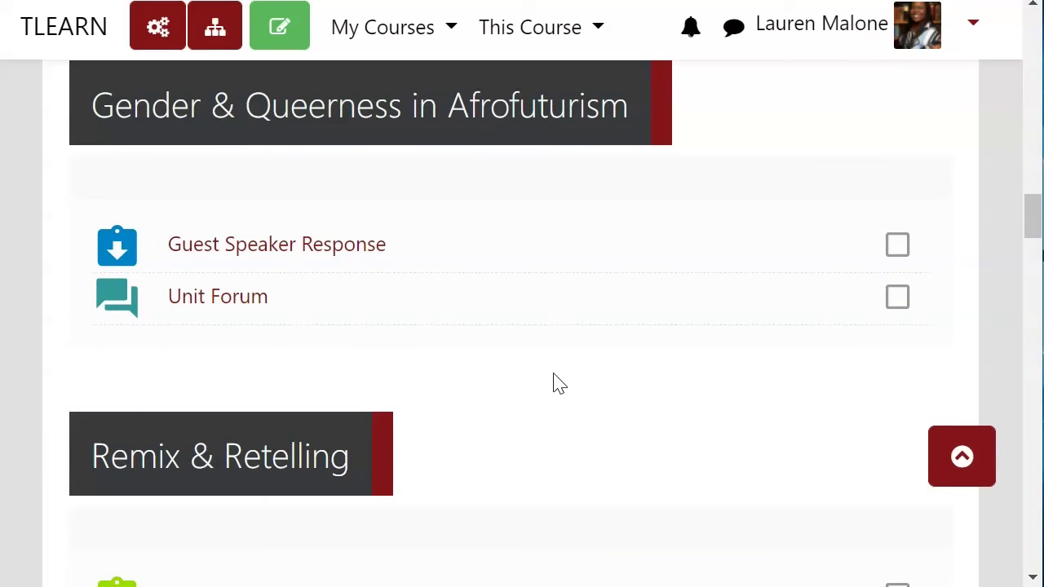
pyautogui.scroll(-15, 559, 384)
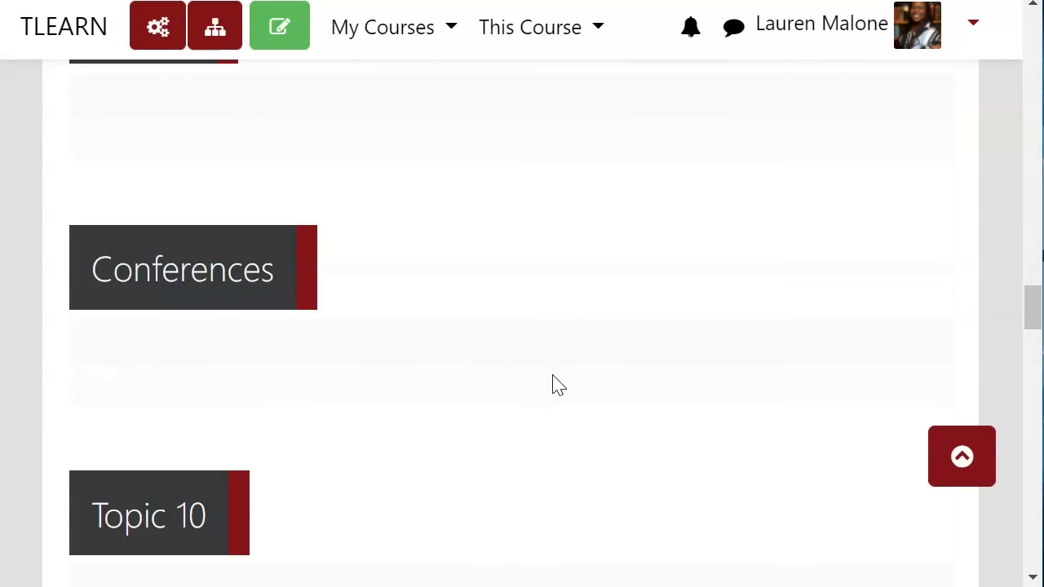
pyautogui.scroll(20, 559, 384)
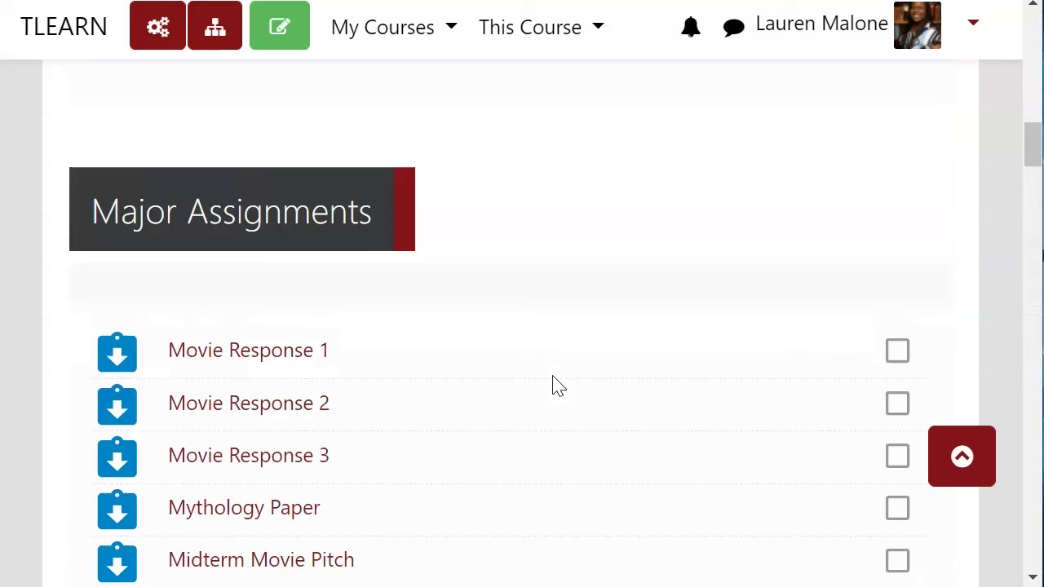
pyautogui.scroll(15, 555, 384)
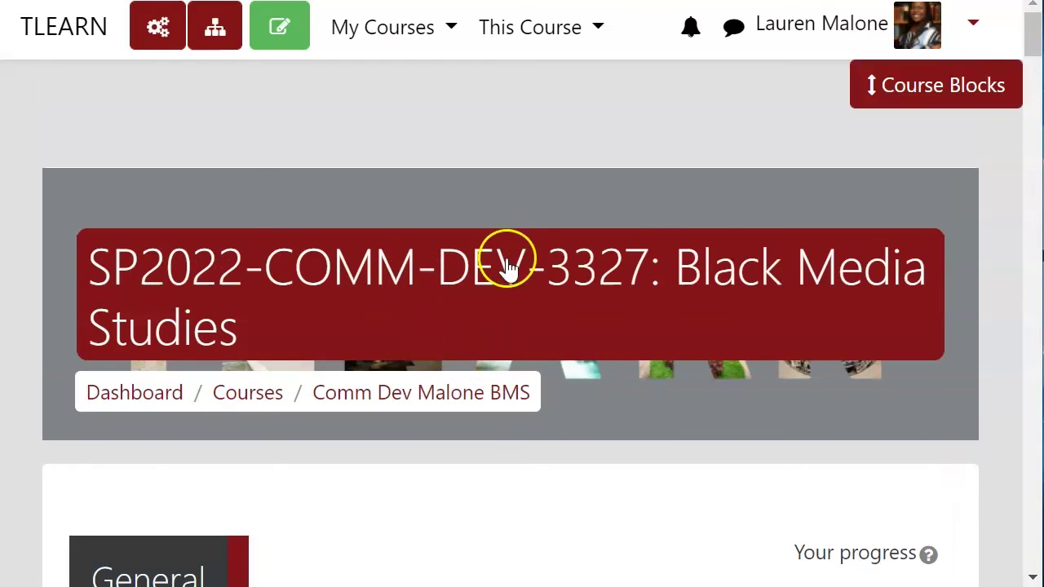
pyautogui.scroll(-6, 620, 412)
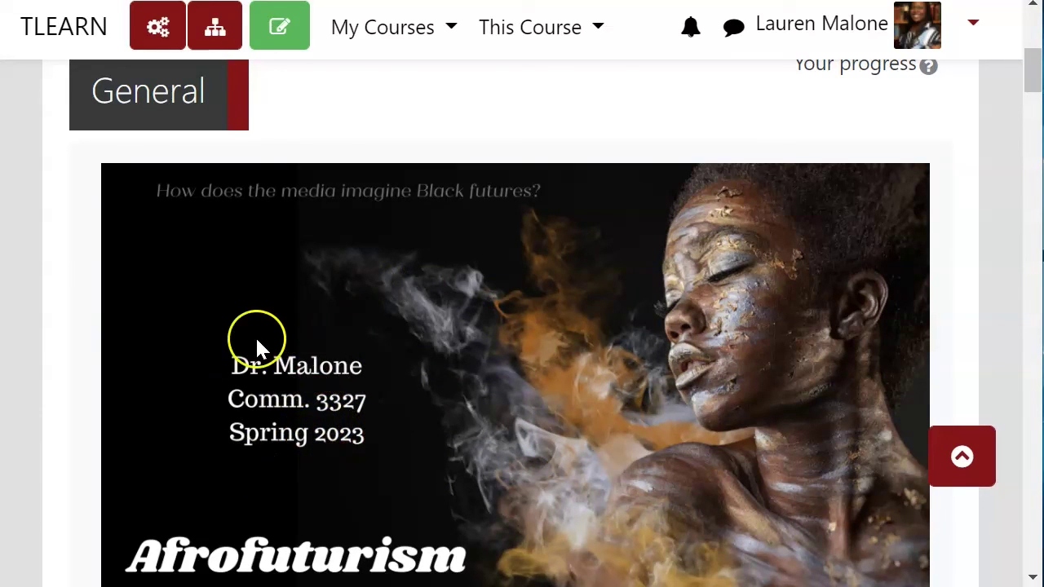
pyautogui.scroll(6, 342, 343)
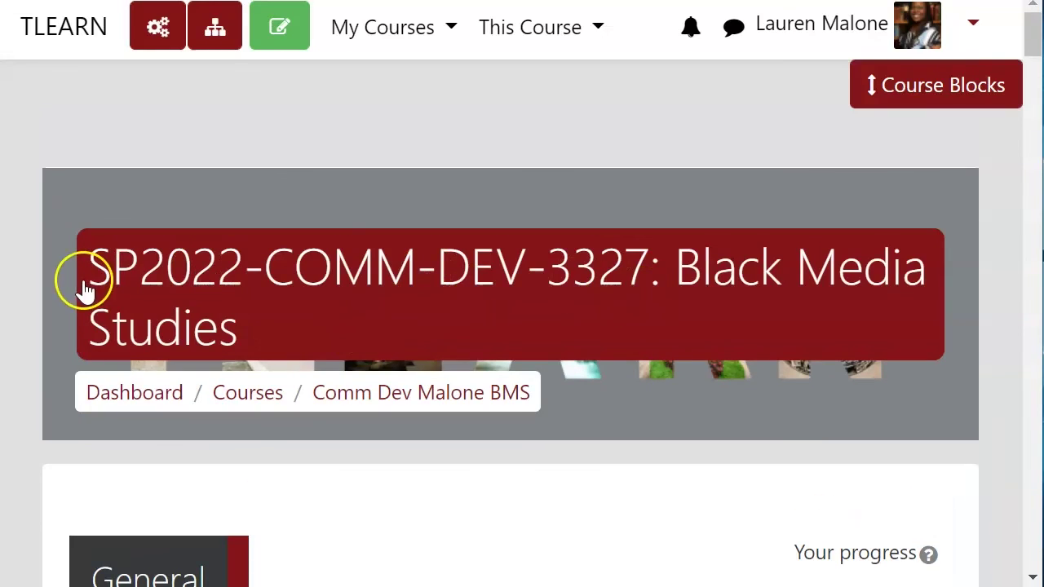